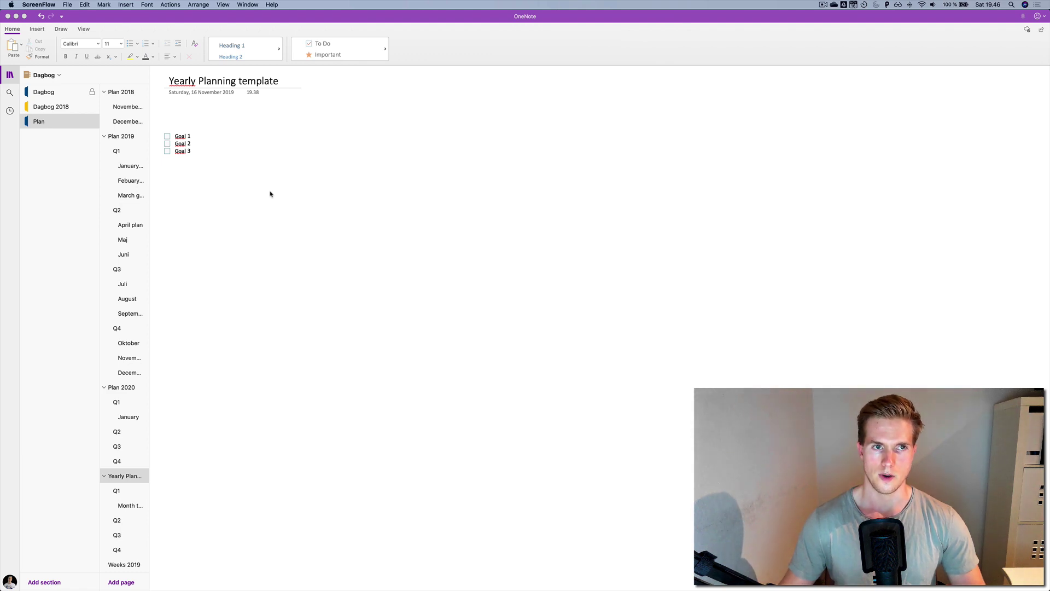
# Step: Add an empty line below Goal 3 in the goal checklist note
pyautogui.click(245, 115)
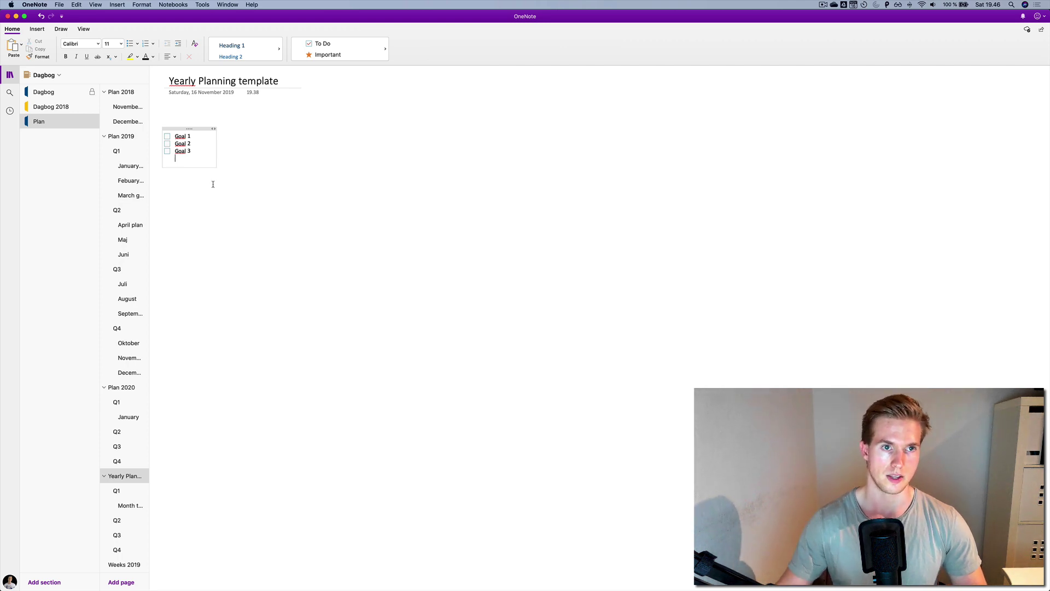
pyautogui.click(236, 209)
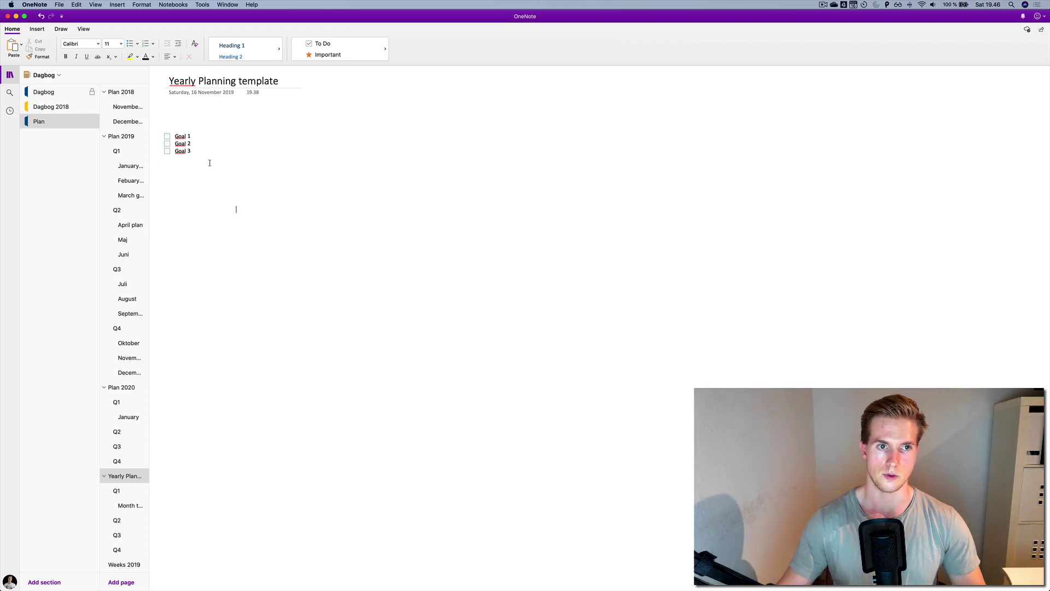
pyautogui.click(190, 165)
pyautogui.press('Return')
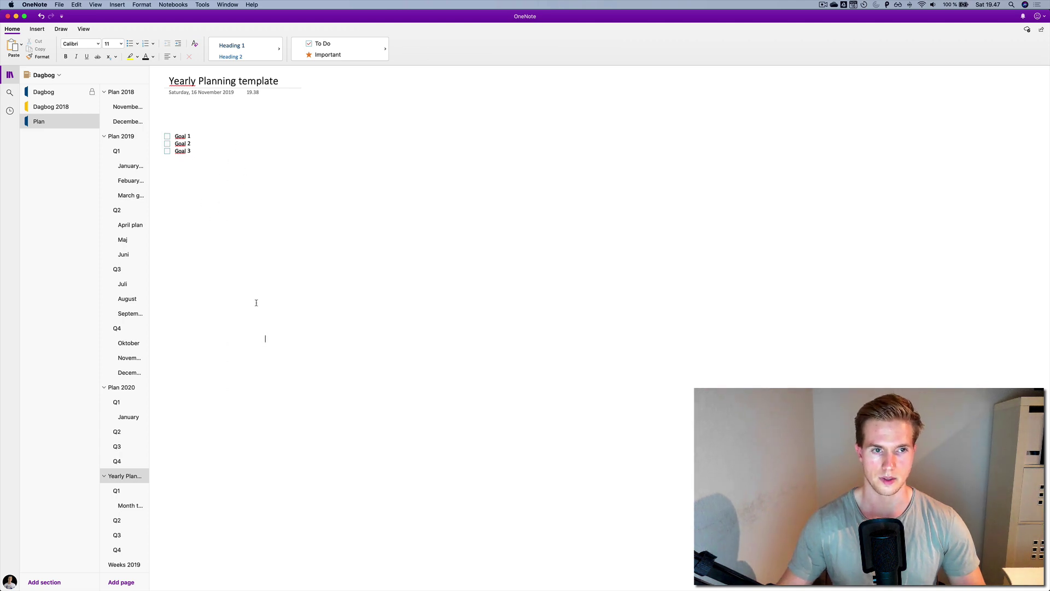
# Step: Remove the extra empty lines and put the caret back below Goal 3
pyautogui.click(199, 182)
pyautogui.press('BackSpace')
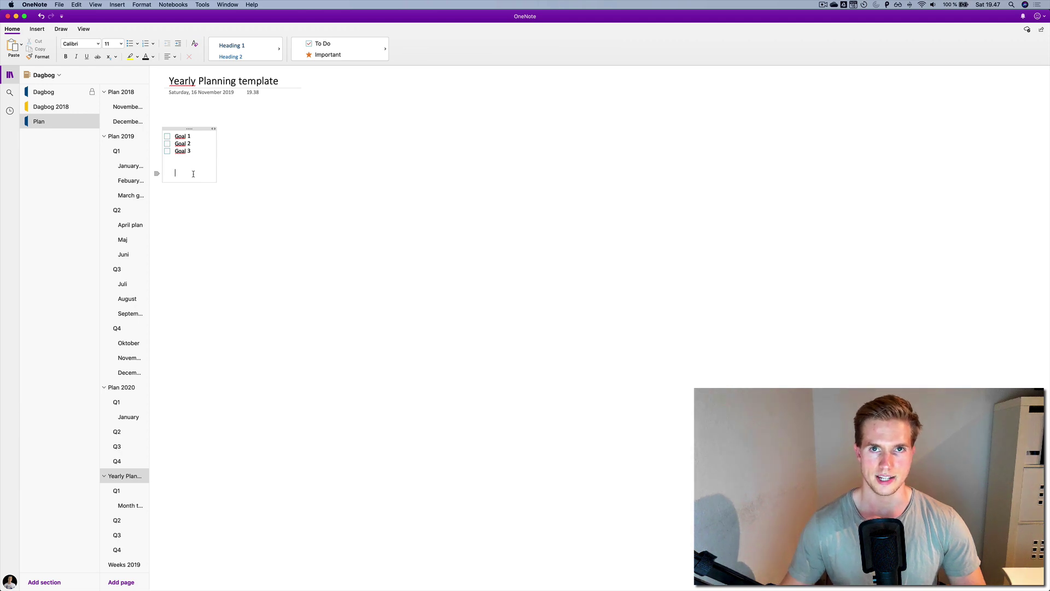
pyautogui.press('BackSpace')
pyautogui.click(193, 143)
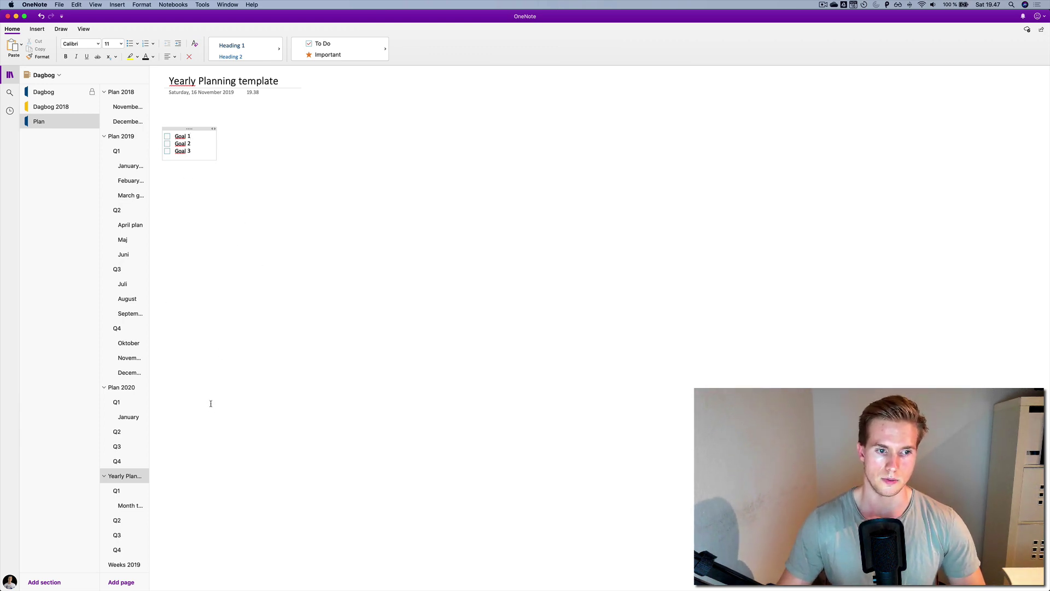
pyautogui.click(227, 224)
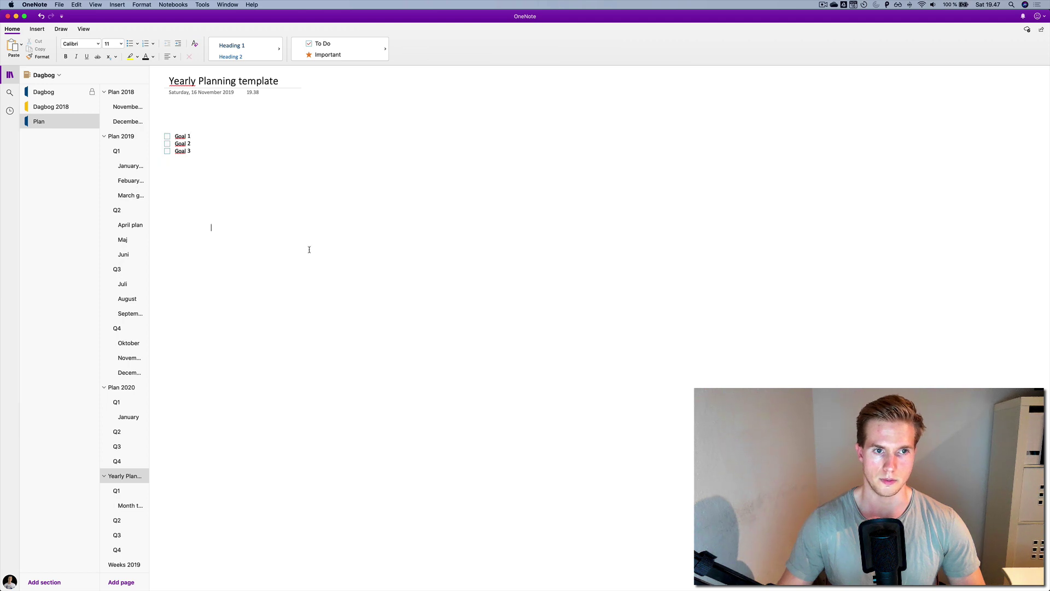
pyautogui.click(185, 170)
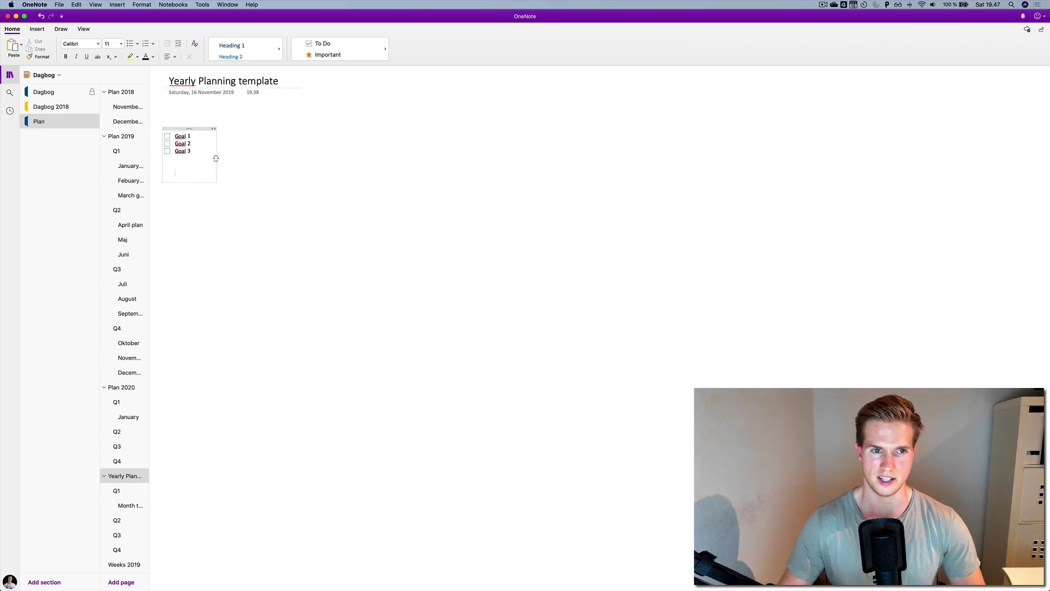
# Step: Widen the goal note and start the 'Jan-may: Learning Angular' bullet below Goal 3
pyautogui.moveTo(216, 158); pyautogui.dragTo(262, 165)
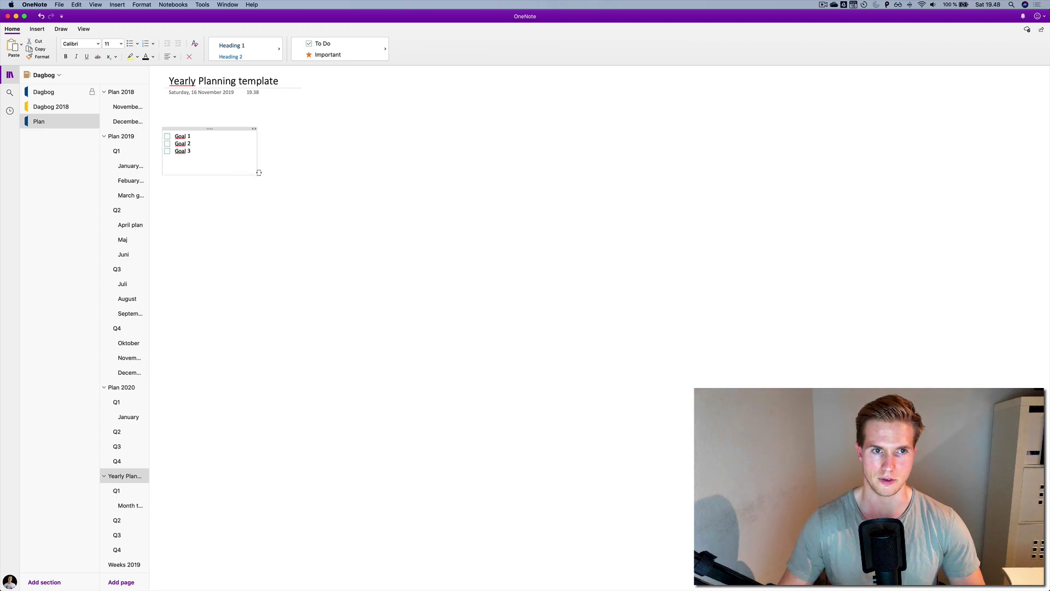
pyautogui.click(206, 162)
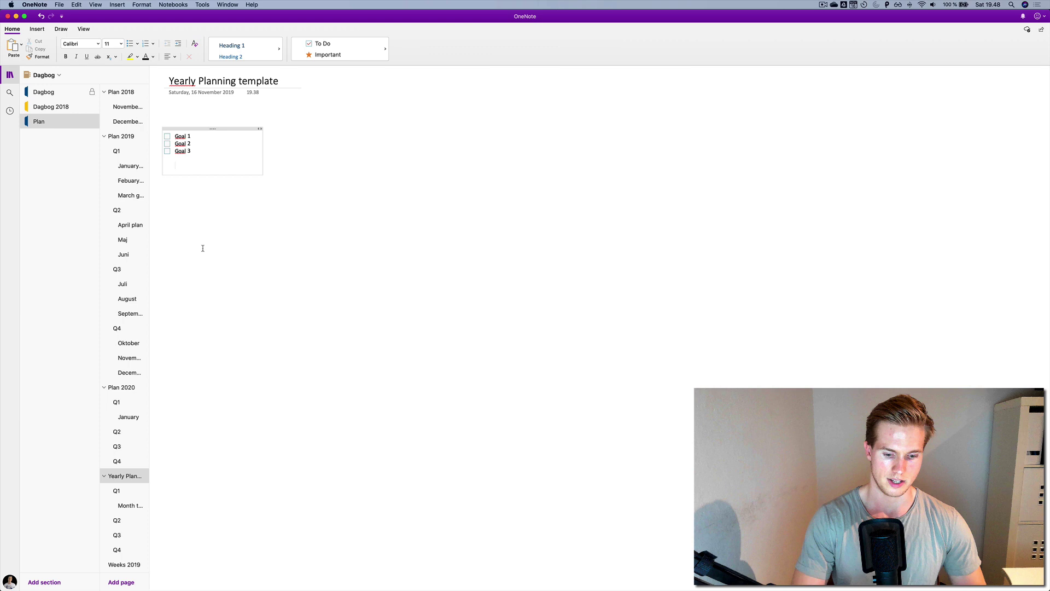
pyautogui.press('Return')
pyautogui.press('Return')
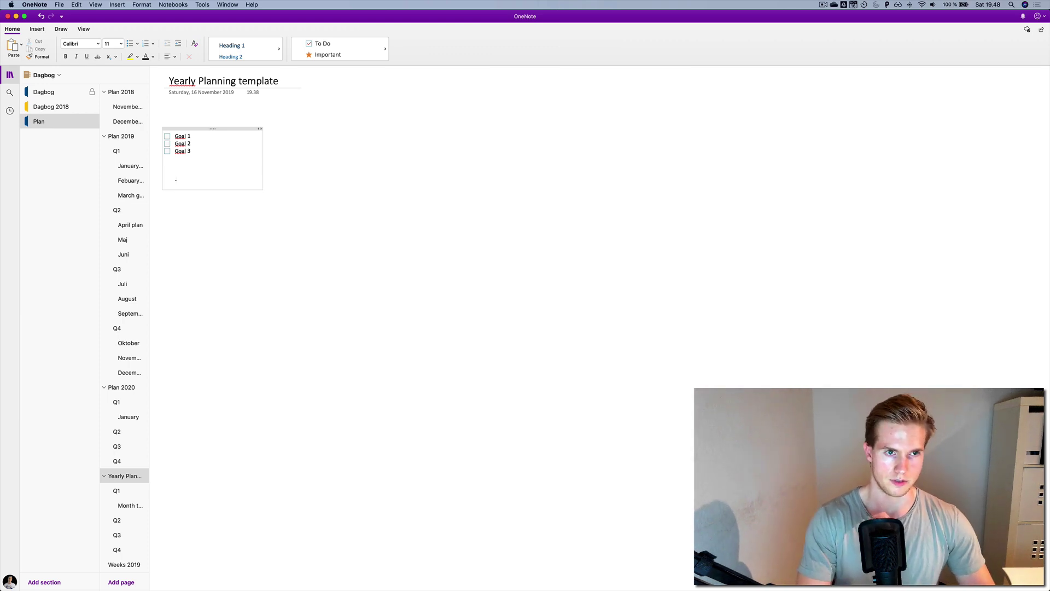
pyautogui.write('* ')
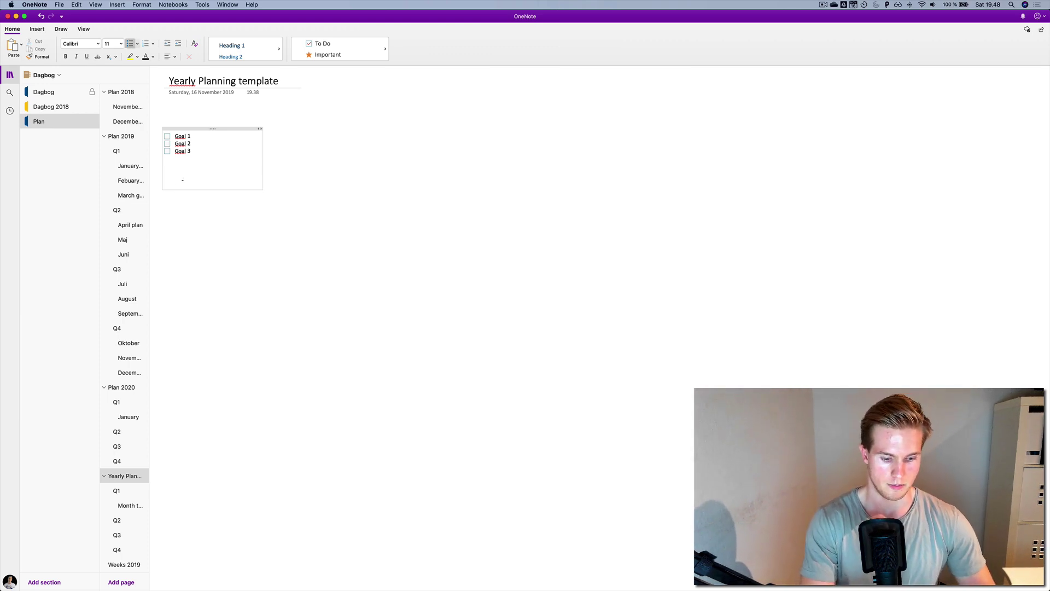
pyautogui.write('a')
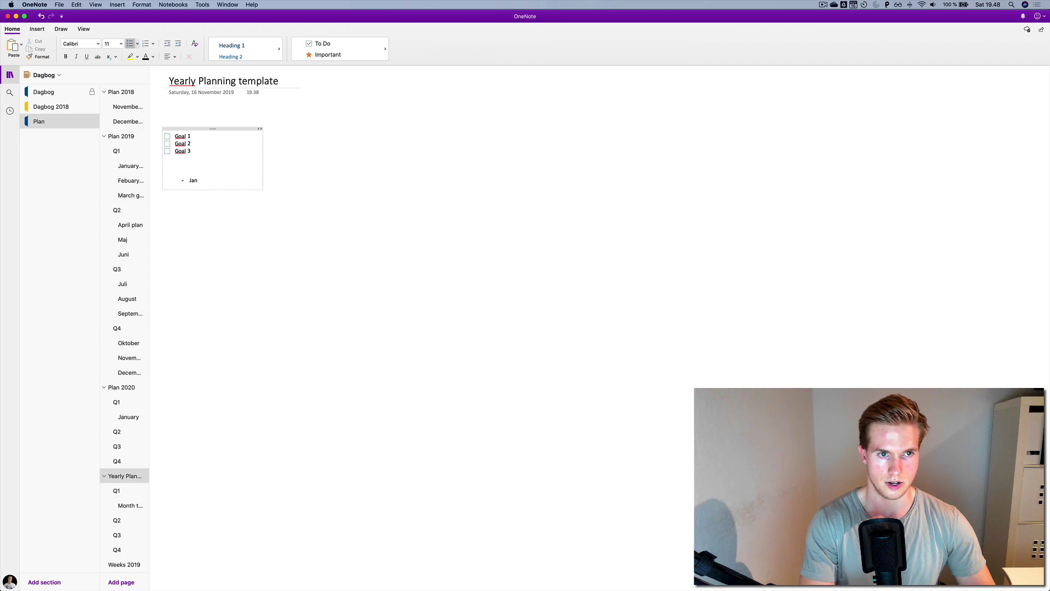
pyautogui.press('BackSpace')
pyautogui.press('BackSpace')
pyautogui.write('Jan-')
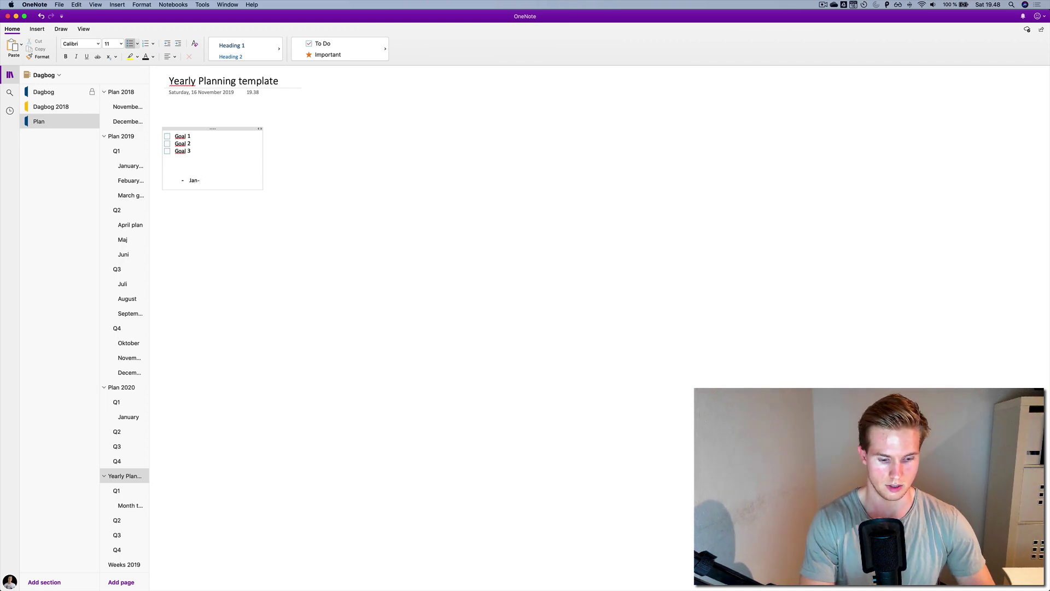
pyautogui.write('may')
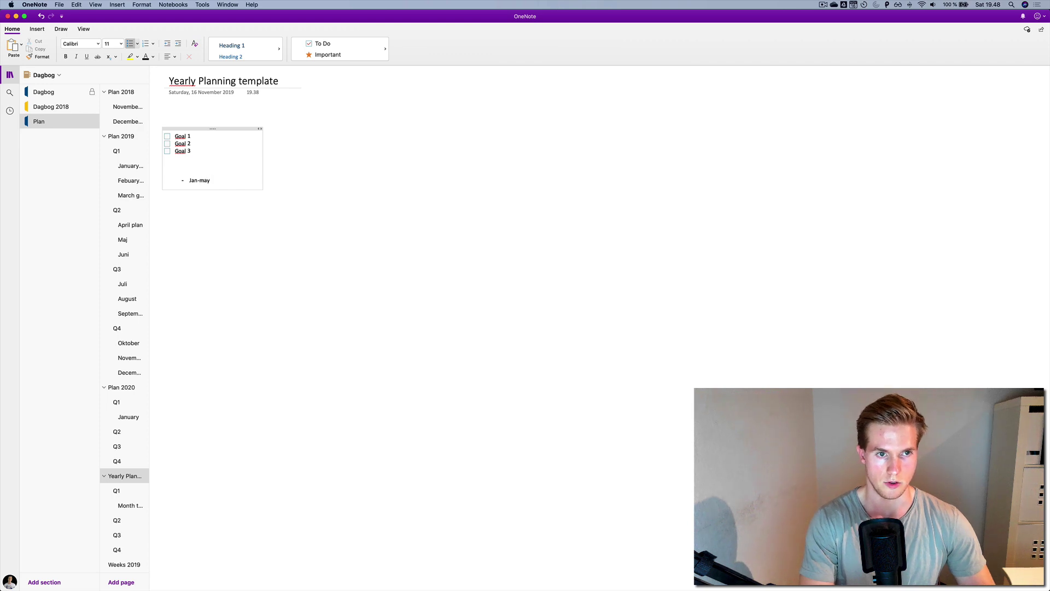
pyautogui.write(': Lea')
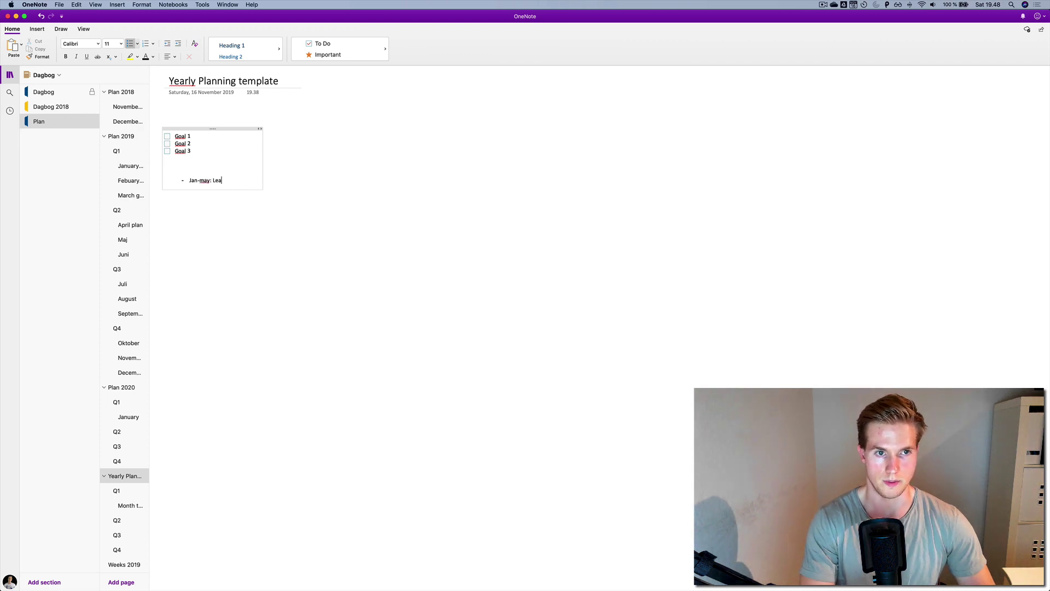
pyautogui.write('rning A')
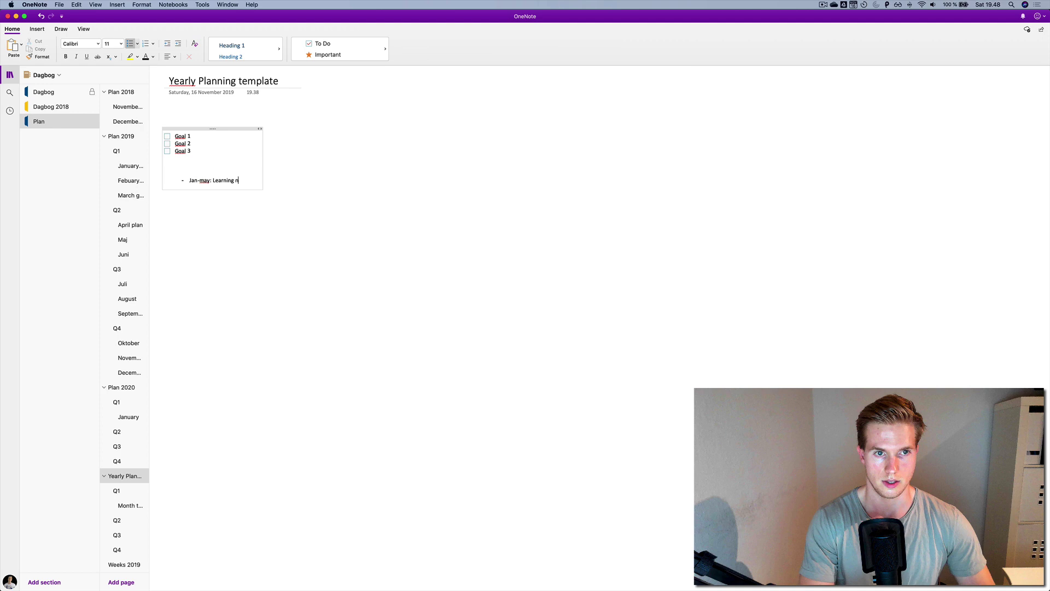
pyautogui.write('ngular')
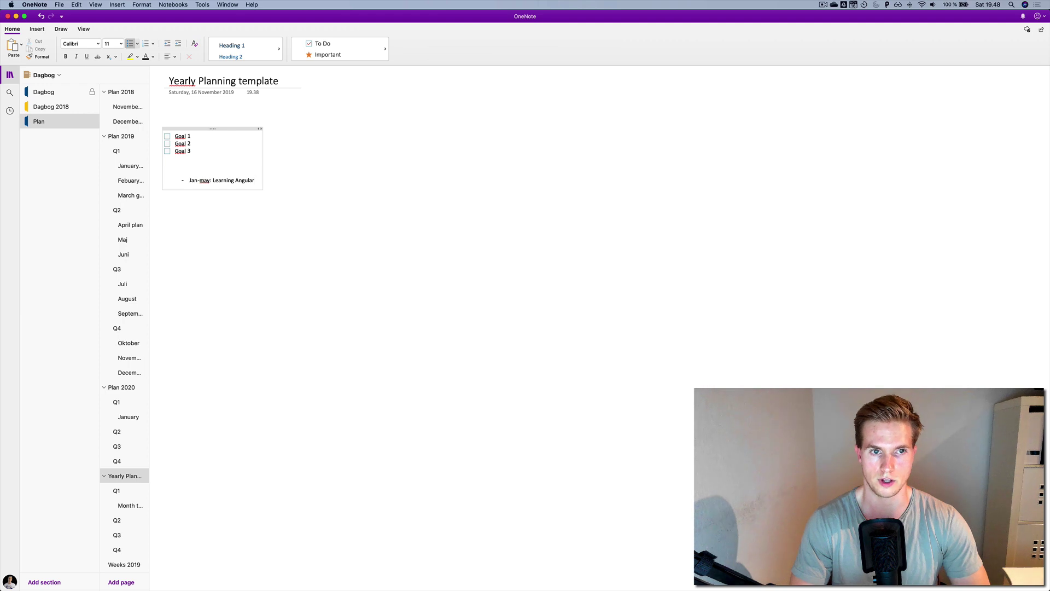
# Step: Add the 'May-jun: Work at getting freelance clients' bullet and finish editing the note
pyautogui.press('Return')
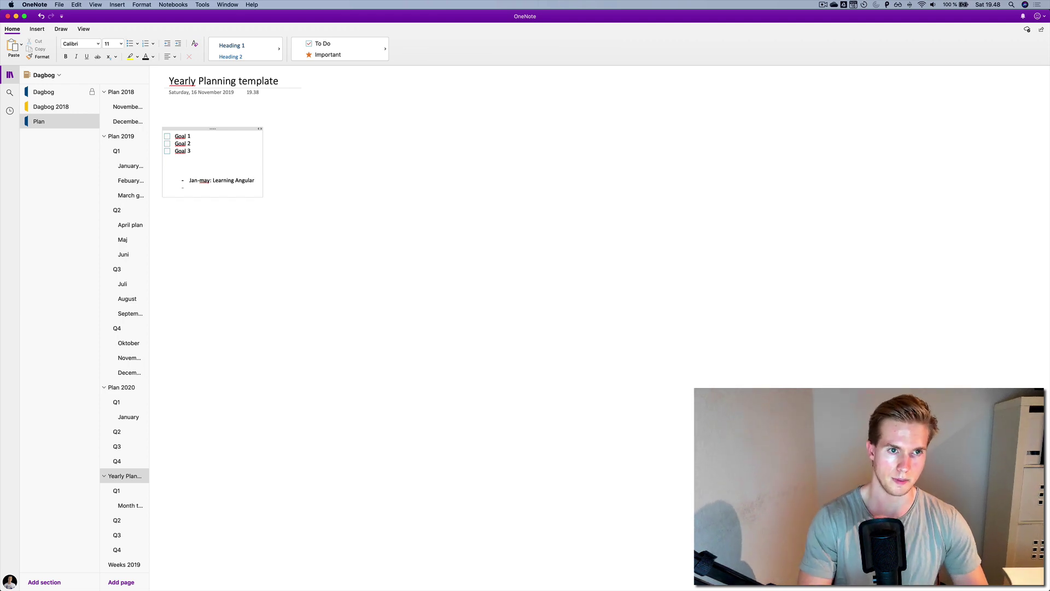
pyautogui.write('J')
pyautogui.write('May')
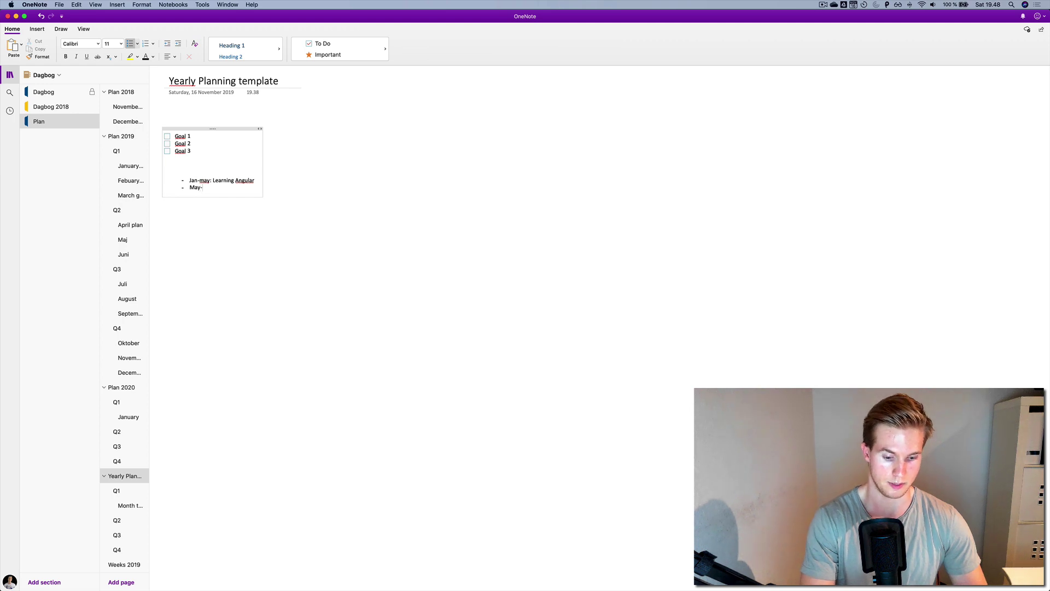
pyautogui.write('-jun:')
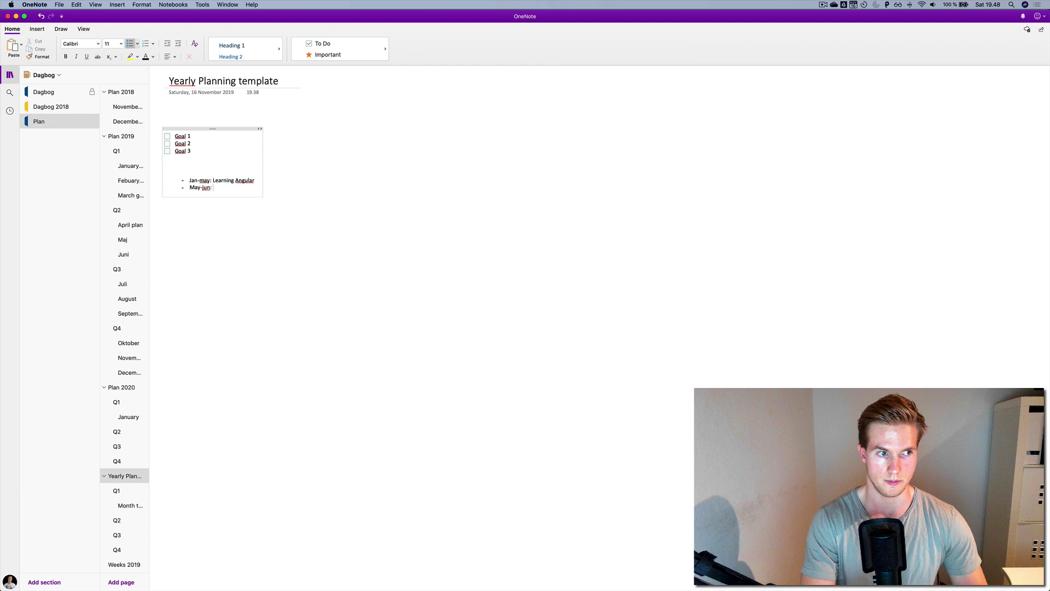
pyautogui.write('L')
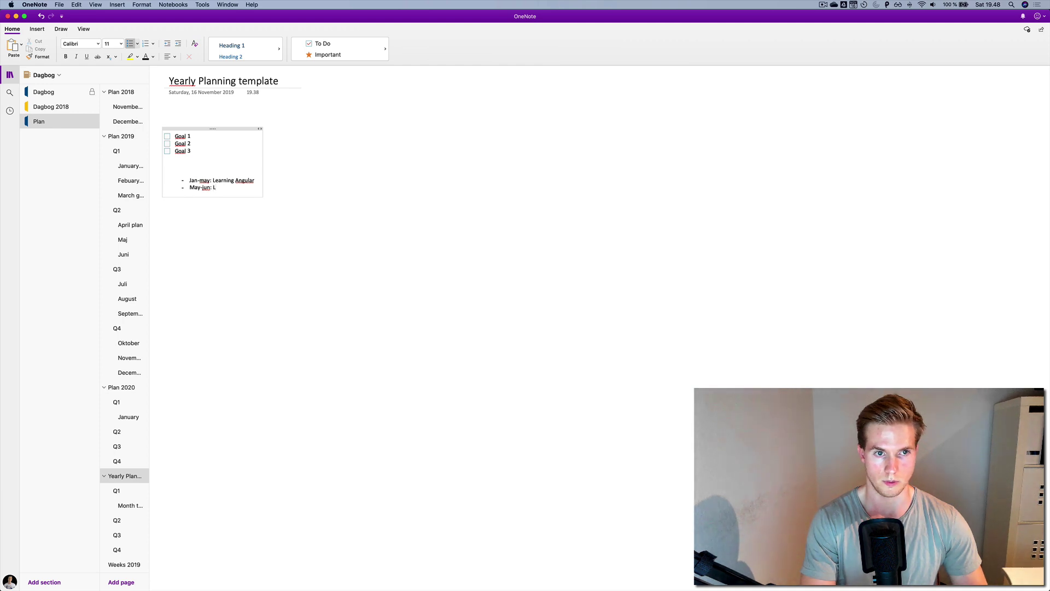
pyautogui.press('BackSpace')
pyautogui.write('W')
pyautogui.press('BackSpace')
pyautogui.write('Work a')
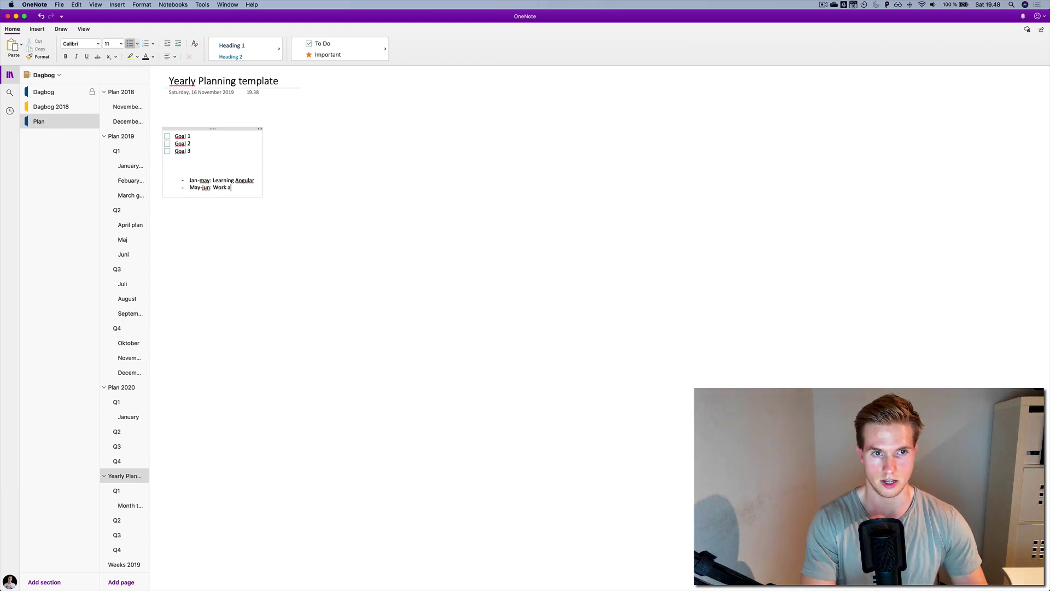
pyautogui.write('t getting freela')
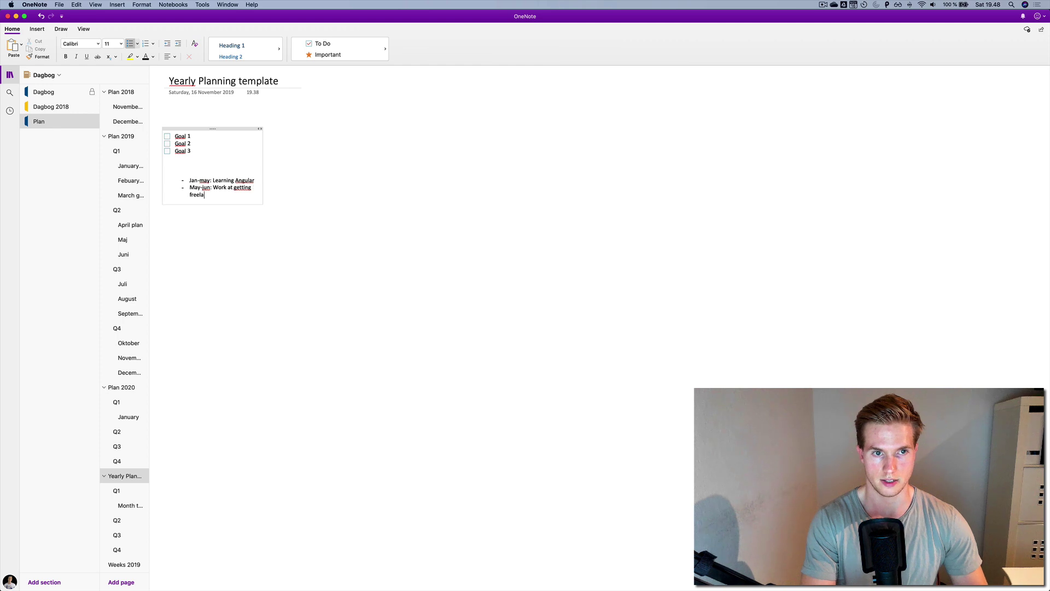
pyautogui.write('nce clients')
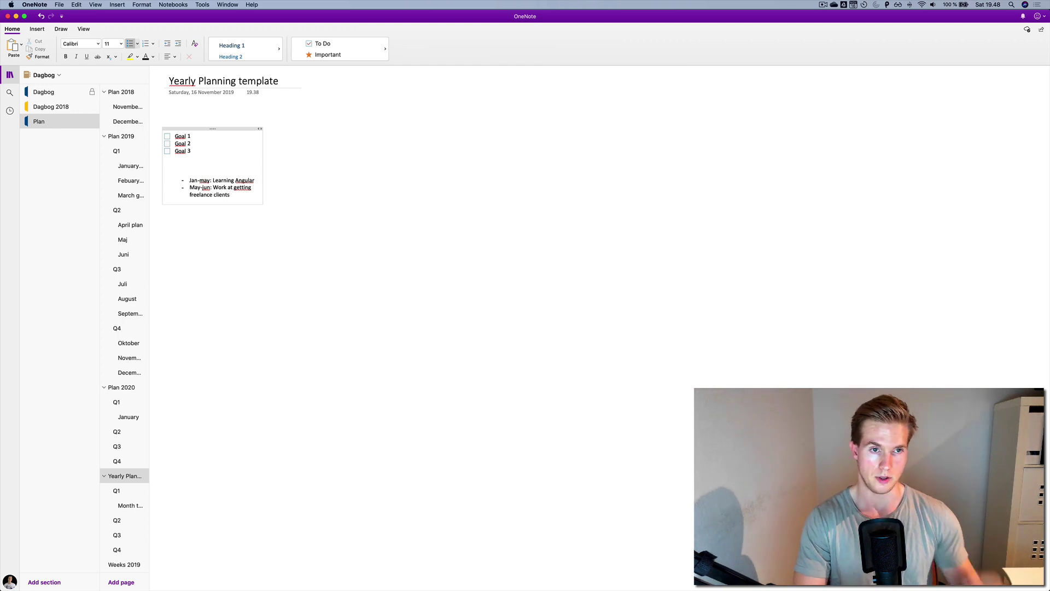
pyautogui.press('Up')
pyautogui.press('Up')
pyautogui.press('Up')
pyautogui.press('Up')
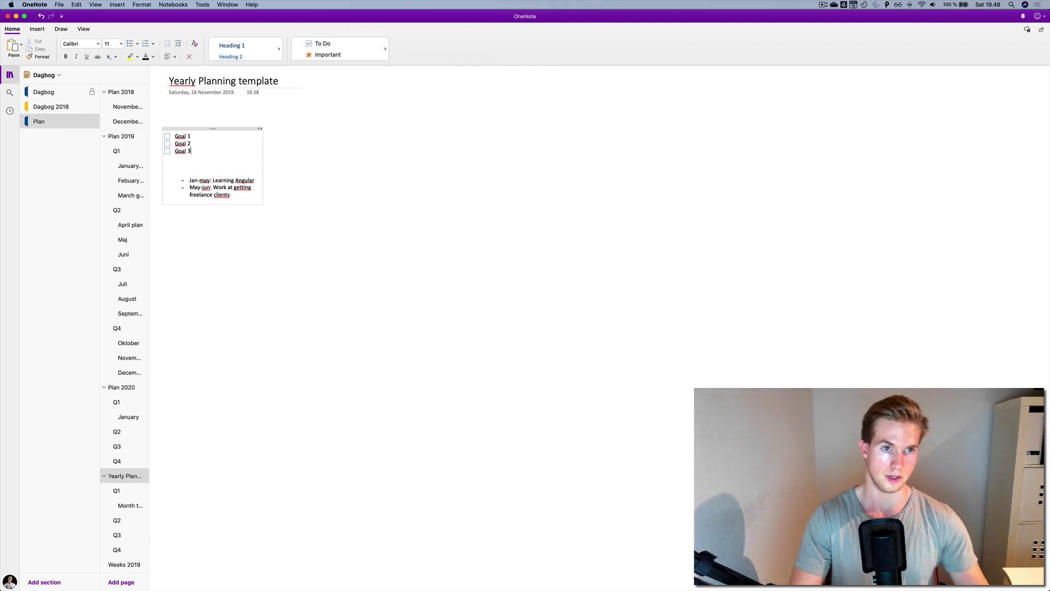
pyautogui.press('Down')
pyautogui.press('Down')
pyautogui.press('Down')
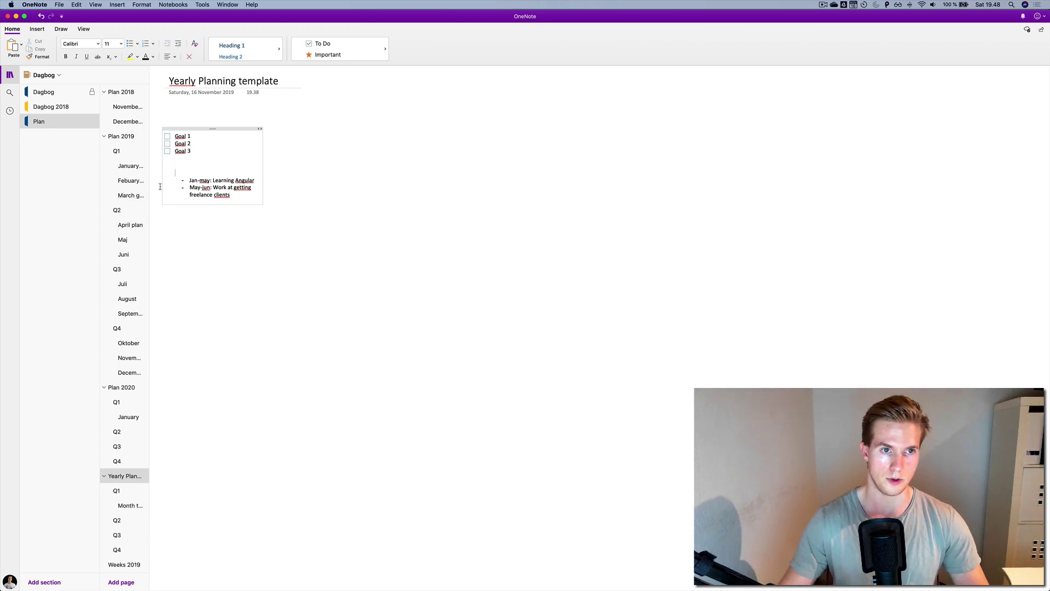
pyautogui.click(183, 137)
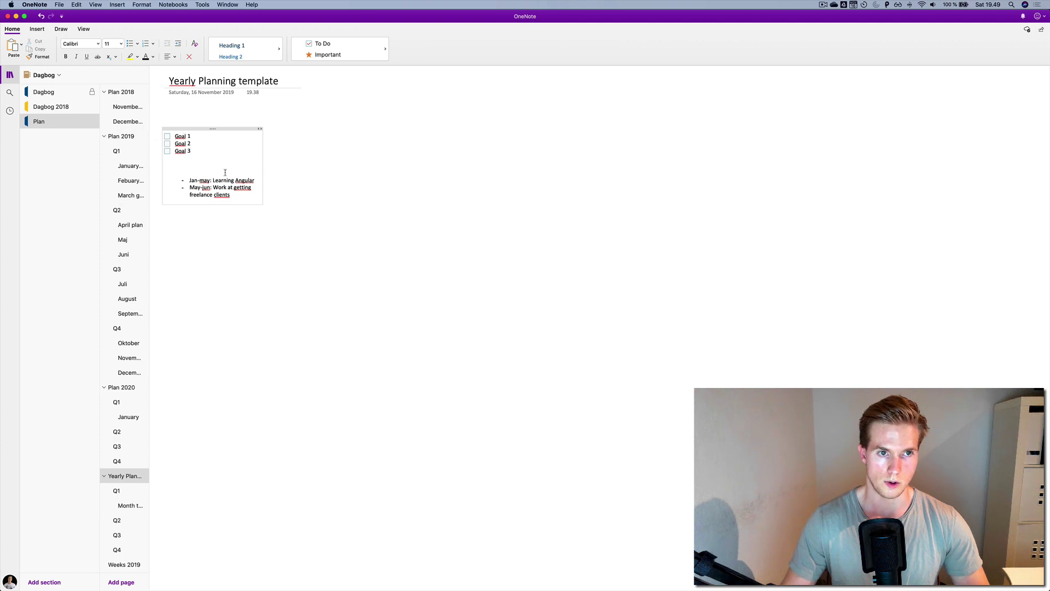
# Step: Open the empty Q1 page and place the caret in its title and body
pyautogui.click(127, 491)
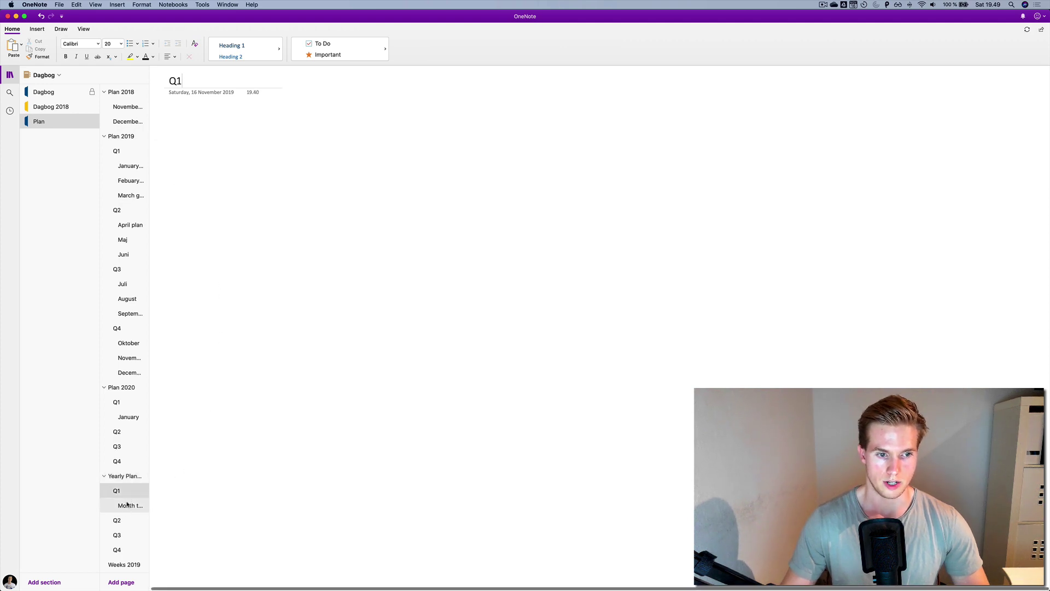
pyautogui.press('Return')
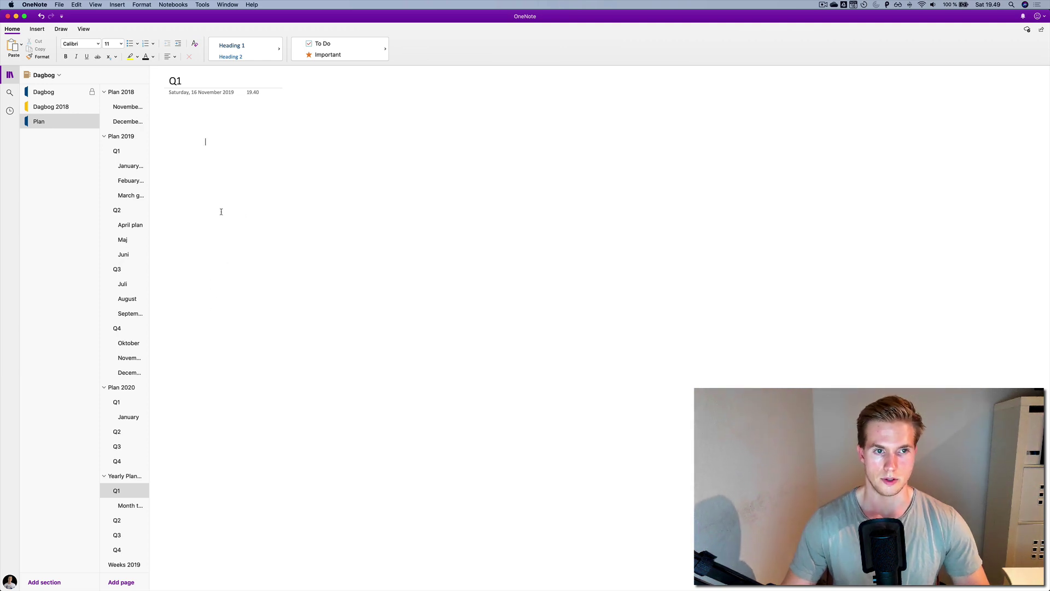
pyautogui.click(180, 80)
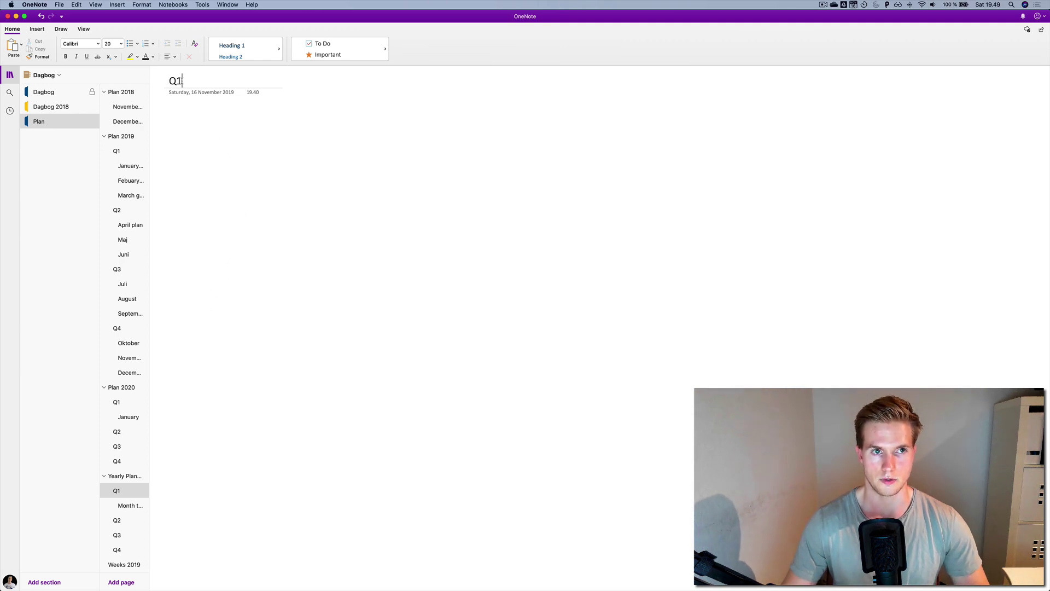
pyautogui.click(221, 184)
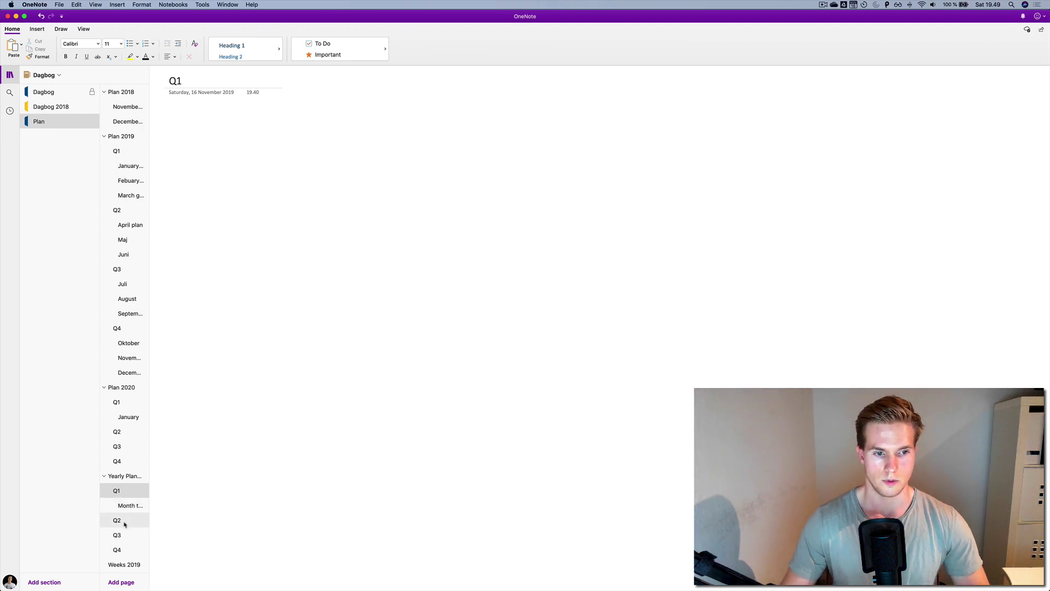
# Step: Step through the quarter pages, then show the Yearly Planning template overview page
pyautogui.press('Down')
pyautogui.press('Down')
pyautogui.press('Down')
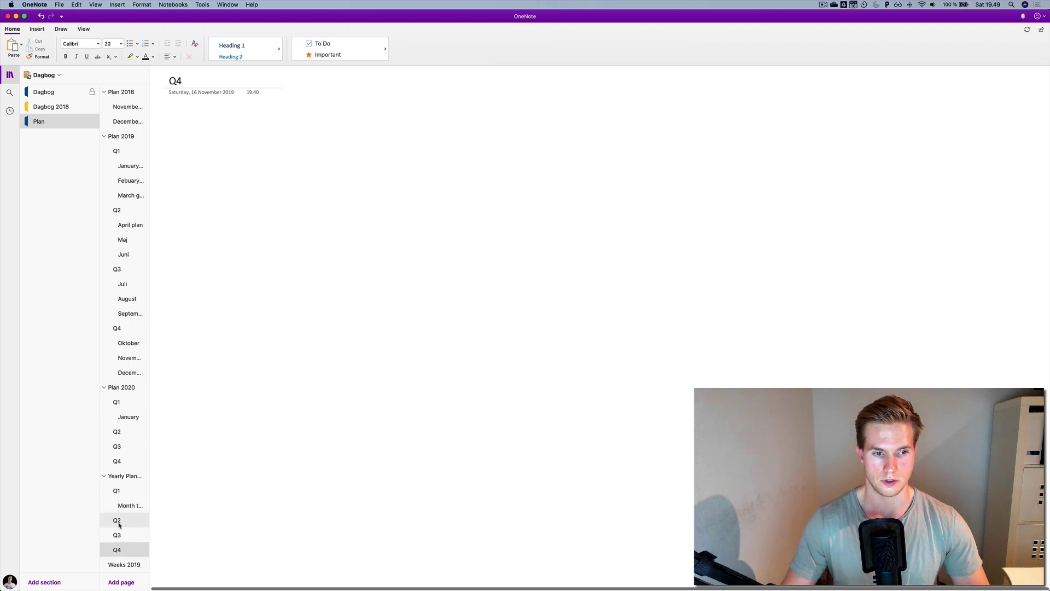
pyautogui.press('Up')
pyautogui.press('Up')
pyautogui.press('Up')
pyautogui.press('Down')
pyautogui.press('Down')
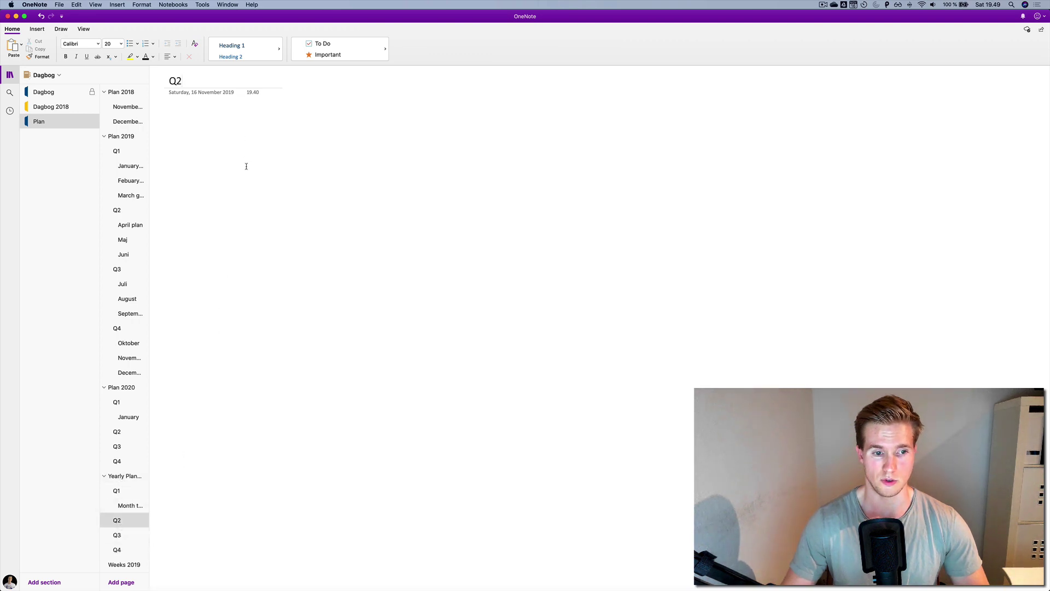
pyautogui.click(115, 478)
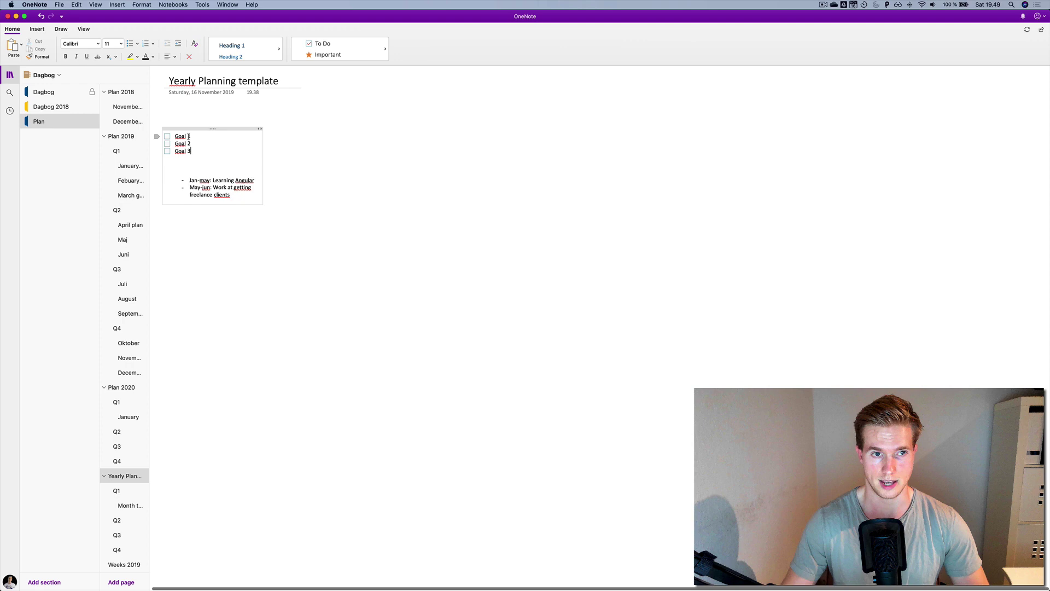
# Step: View the Month template page, briefly visit Q1, and return to Month template
pyautogui.click(135, 503)
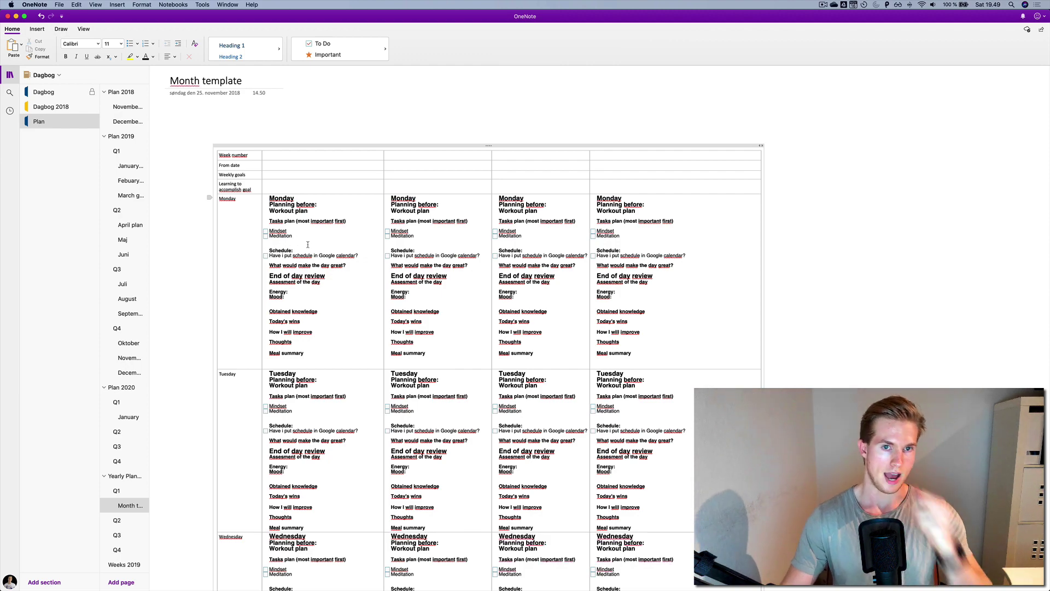
pyautogui.scroll(-3, 295, 241)
pyautogui.scroll(-3, 308, 244)
pyautogui.scroll(-2, 308, 243)
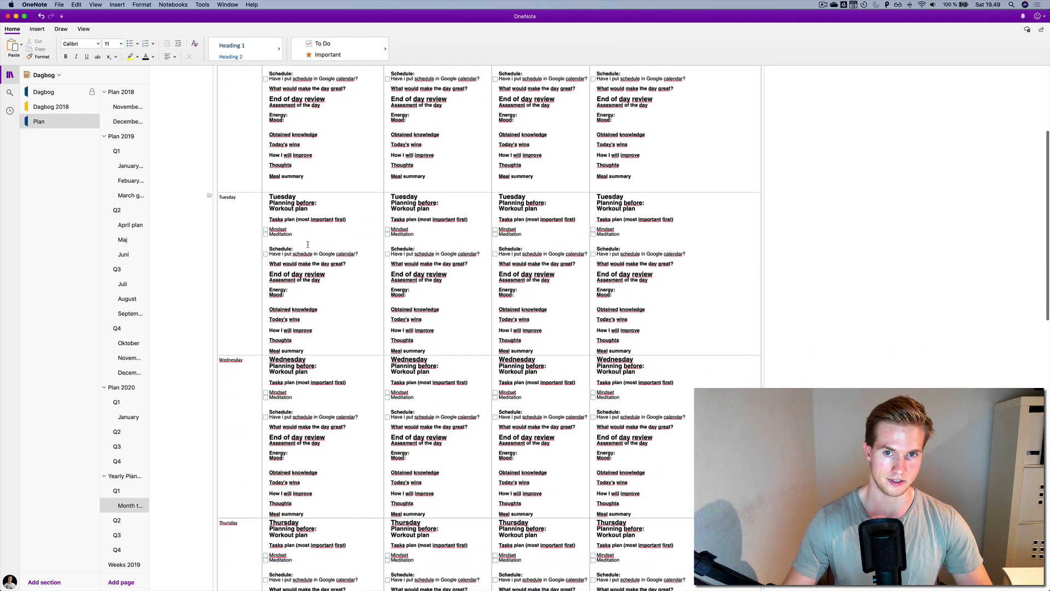
pyautogui.scroll(-2, 308, 244)
pyautogui.scroll(-4, 306, 245)
pyautogui.scroll(-1, 307, 244)
pyautogui.scroll(-3, 307, 244)
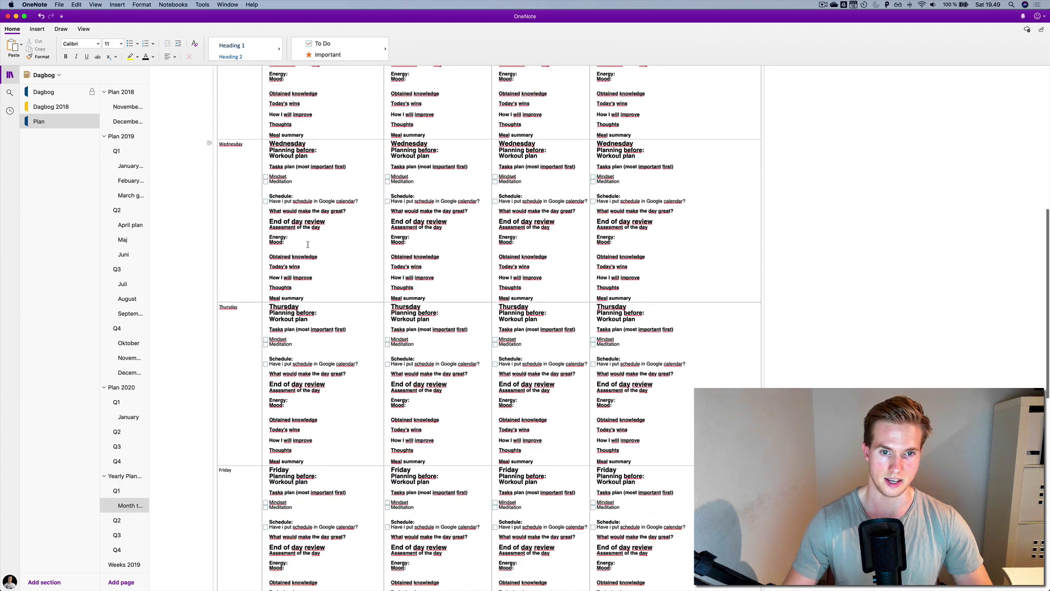
pyautogui.scroll(-2, 308, 243)
pyautogui.scroll(-1, 308, 244)
pyautogui.scroll(-1, 307, 244)
pyautogui.scroll(-1, 307, 244)
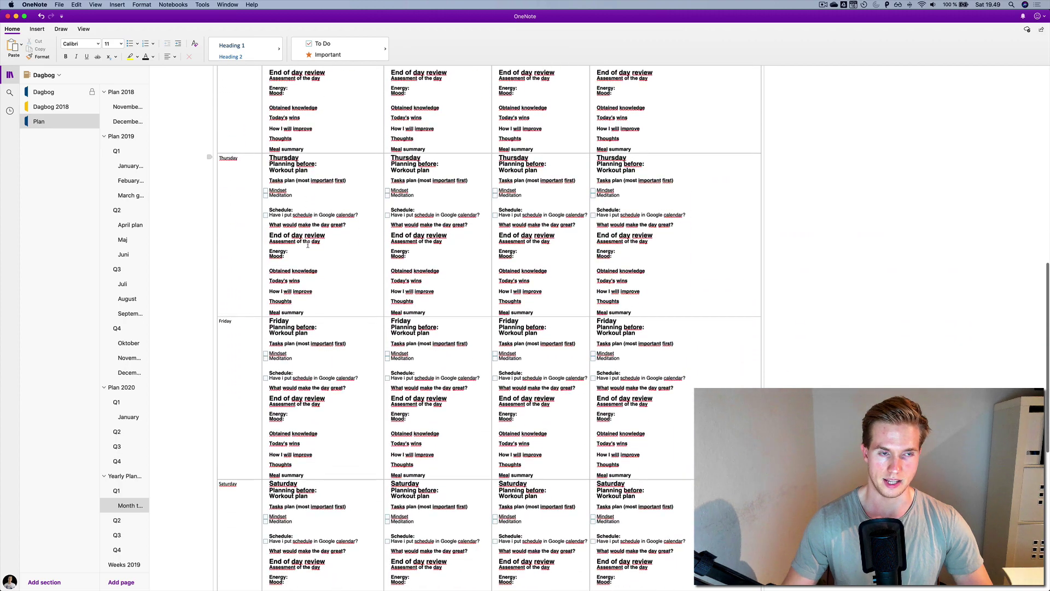
pyautogui.scroll(-3, 308, 243)
pyautogui.scroll(-3, 308, 244)
pyautogui.scroll(-1, 308, 244)
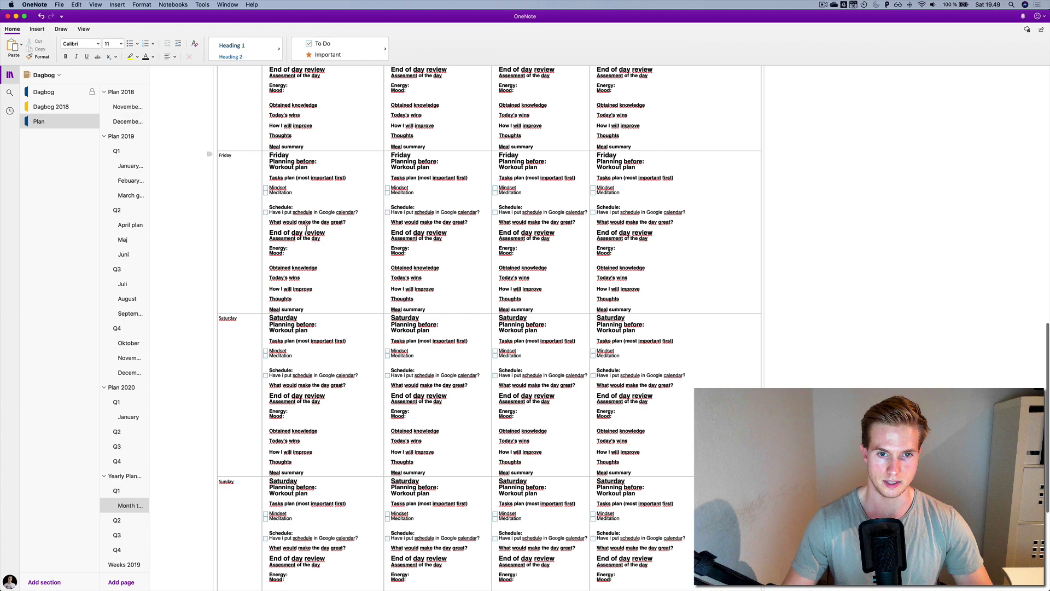
pyautogui.scroll(-2, 307, 233)
pyautogui.scroll(-2, 307, 232)
pyautogui.keyDown('ctrl'); pyautogui.scroll(-2, 307, 233); pyautogui.keyUp('ctrl')
pyautogui.keyDown('ctrl'); pyautogui.scroll(-2, 307, 231); pyautogui.keyUp('ctrl')
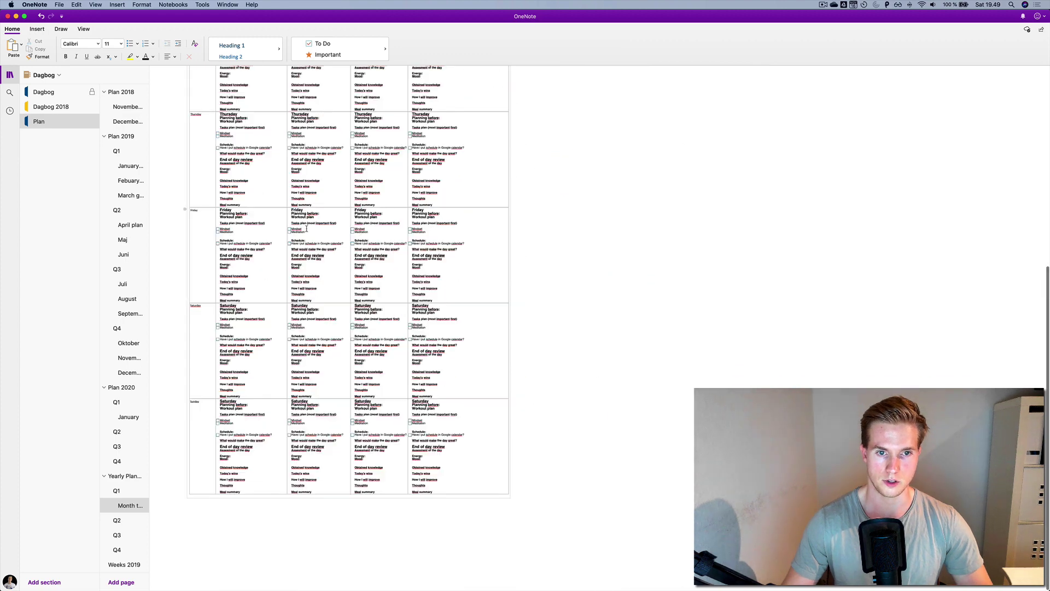
pyautogui.scroll(2, 307, 229)
pyautogui.scroll(2, 307, 228)
pyautogui.scroll(2, 307, 228)
pyautogui.scroll(2, 307, 228)
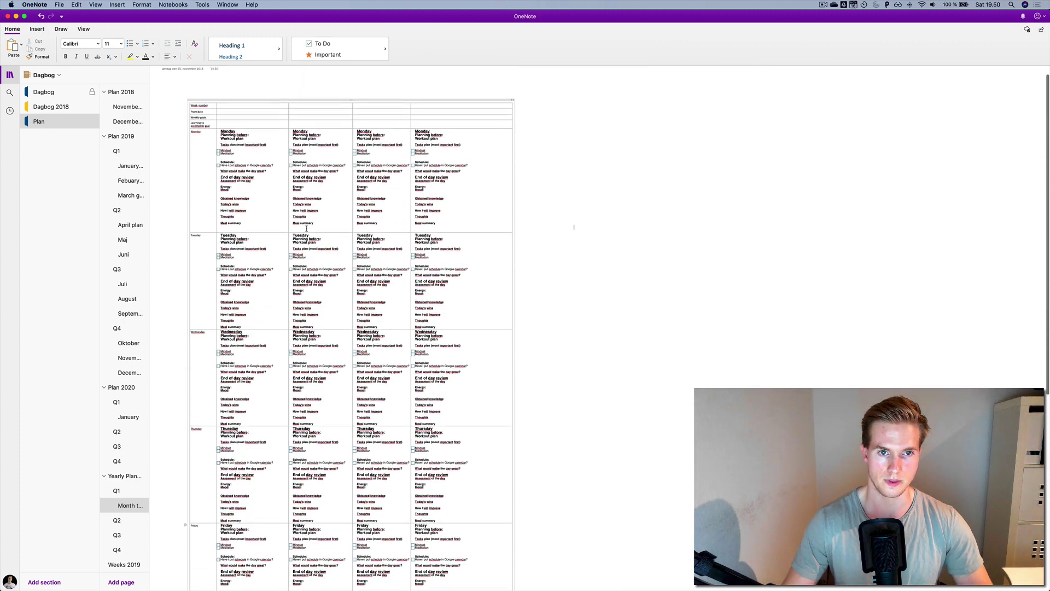
pyautogui.scroll(1, 307, 229)
pyautogui.keyDown('ctrl'); pyautogui.scroll(2, 238, 135); pyautogui.keyUp('ctrl')
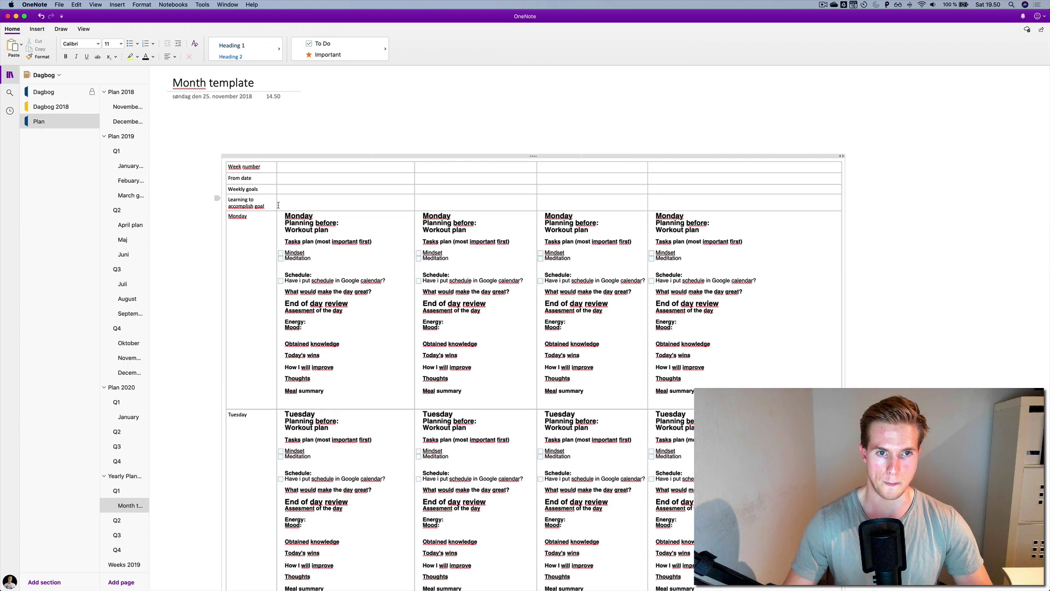
pyautogui.scroll(1, 246, 164)
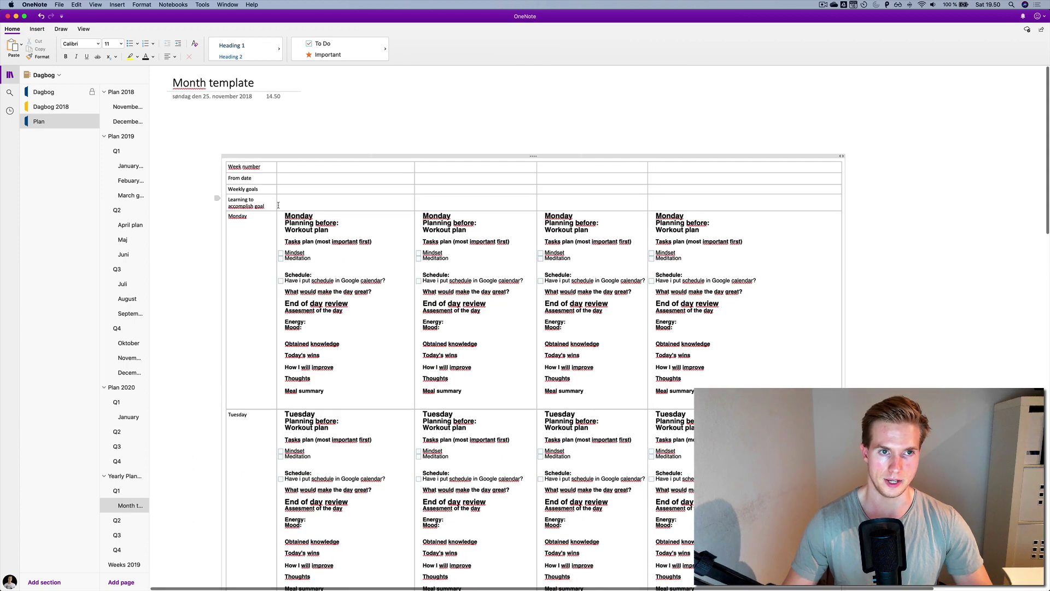
pyautogui.click(208, 126)
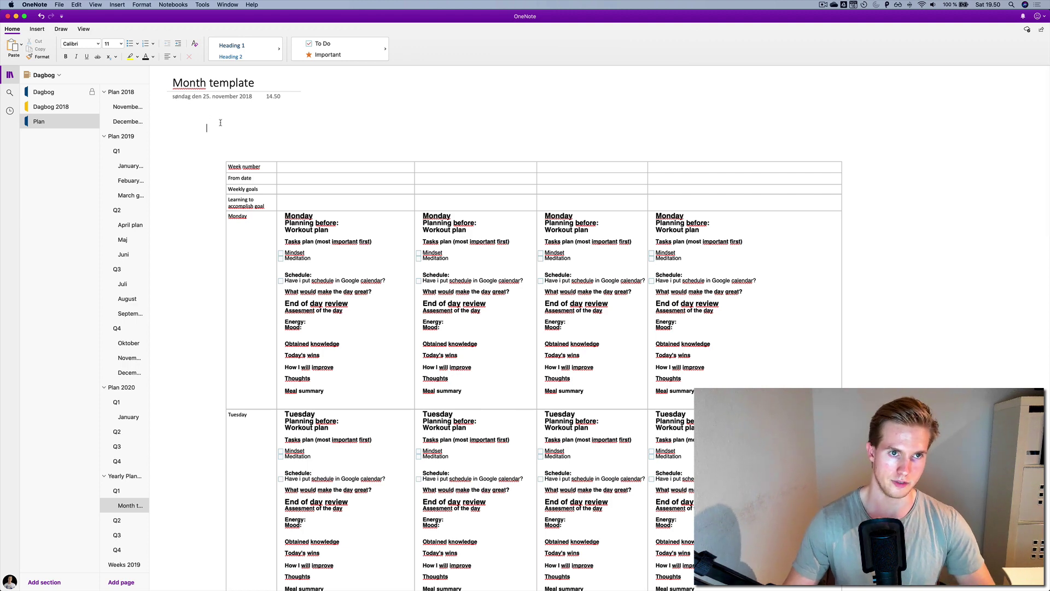
pyautogui.click(120, 491)
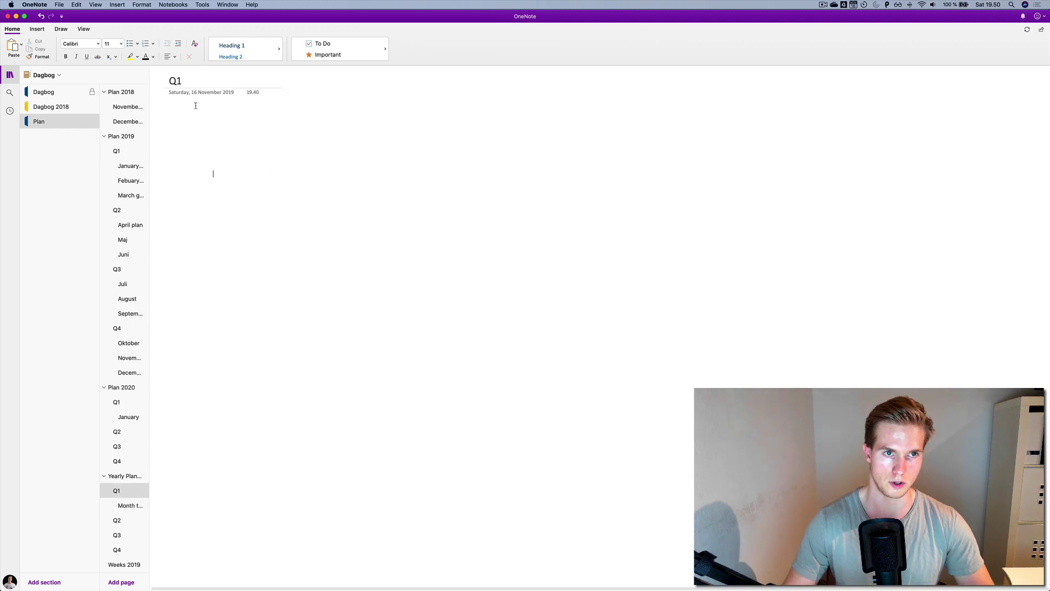
pyautogui.click(130, 505)
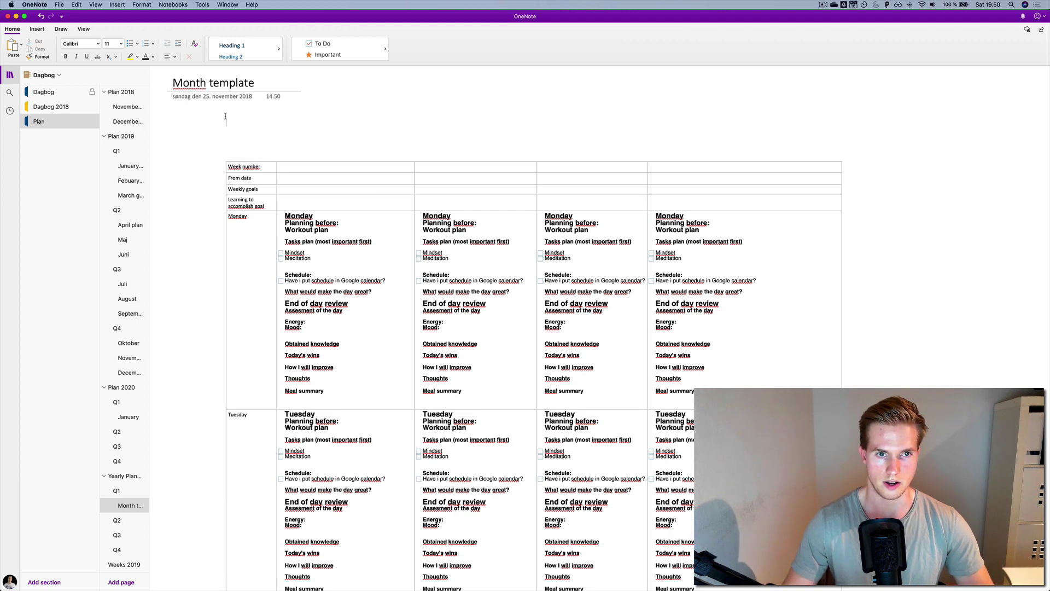
pyautogui.click(330, 268)
pyautogui.scroll(-2, 330, 268)
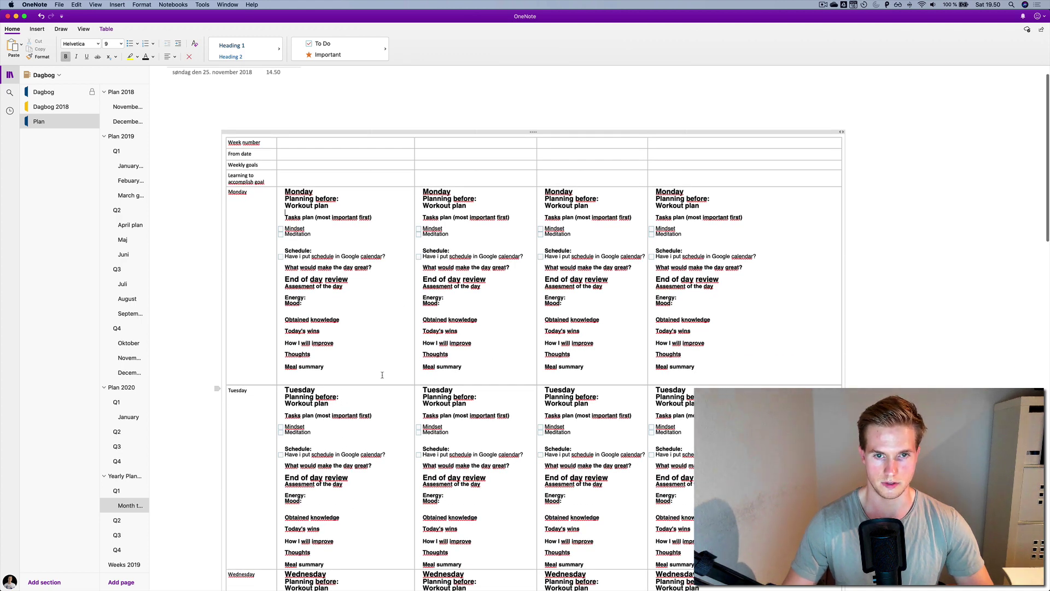
pyautogui.click(284, 146)
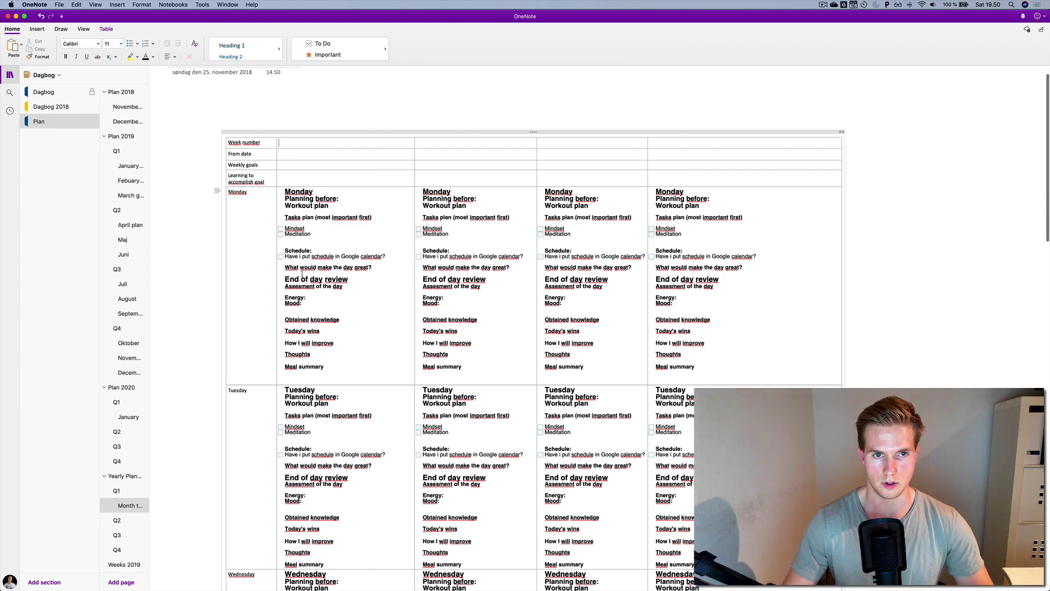
pyautogui.scroll(2, 293, 226)
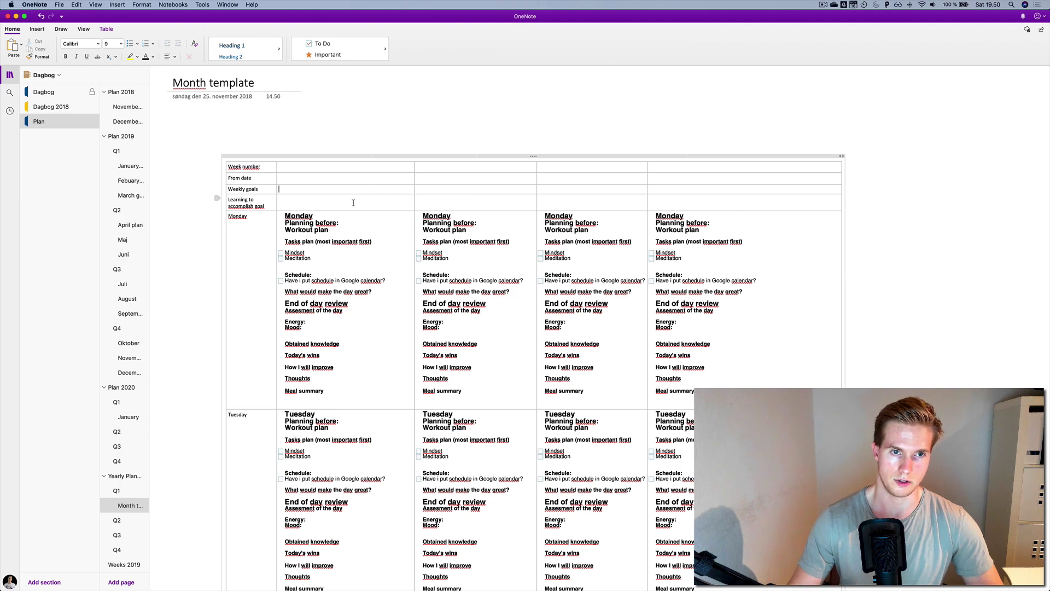
pyautogui.click(290, 206)
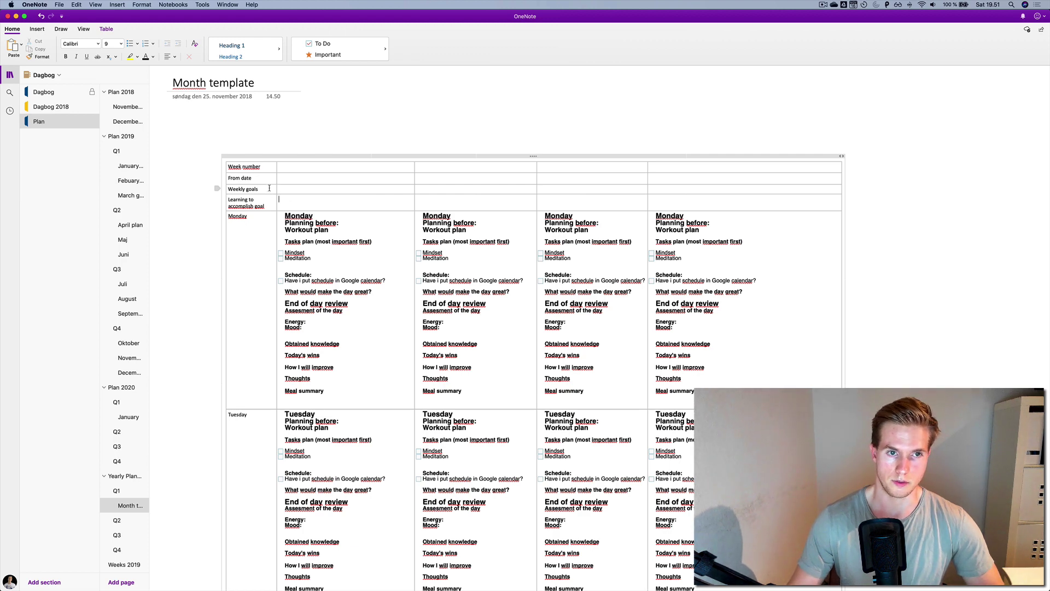
pyautogui.click(285, 201)
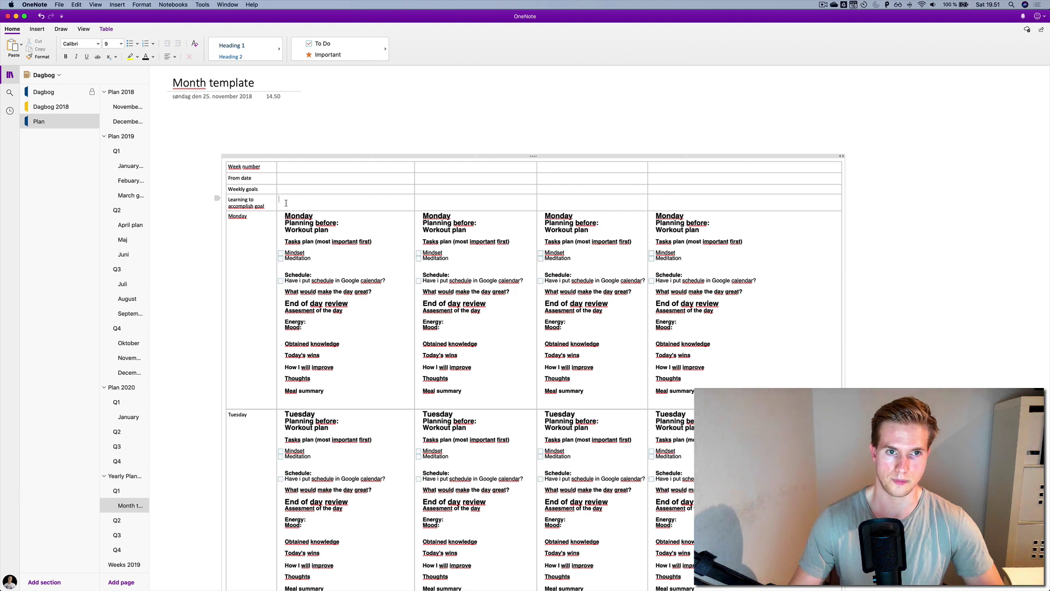
pyautogui.click(263, 190)
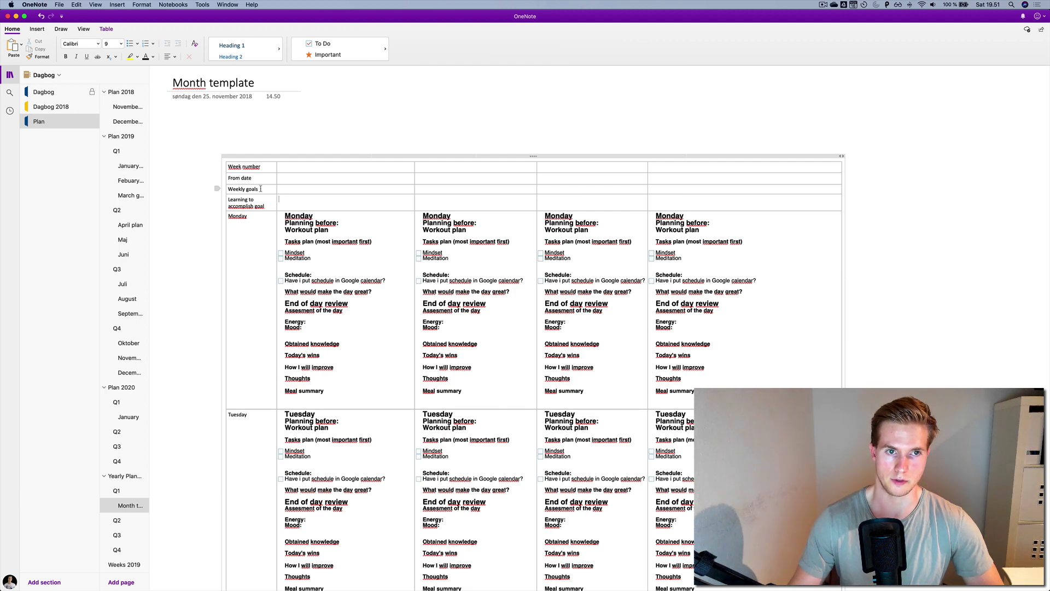
pyautogui.click(290, 199)
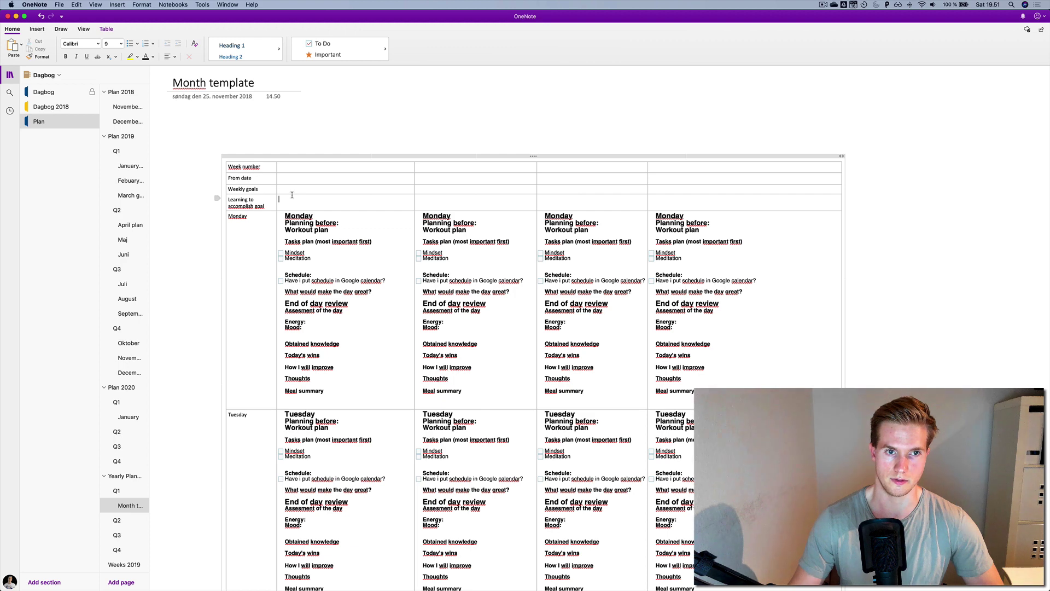
pyautogui.click(291, 190)
pyautogui.click(291, 190)
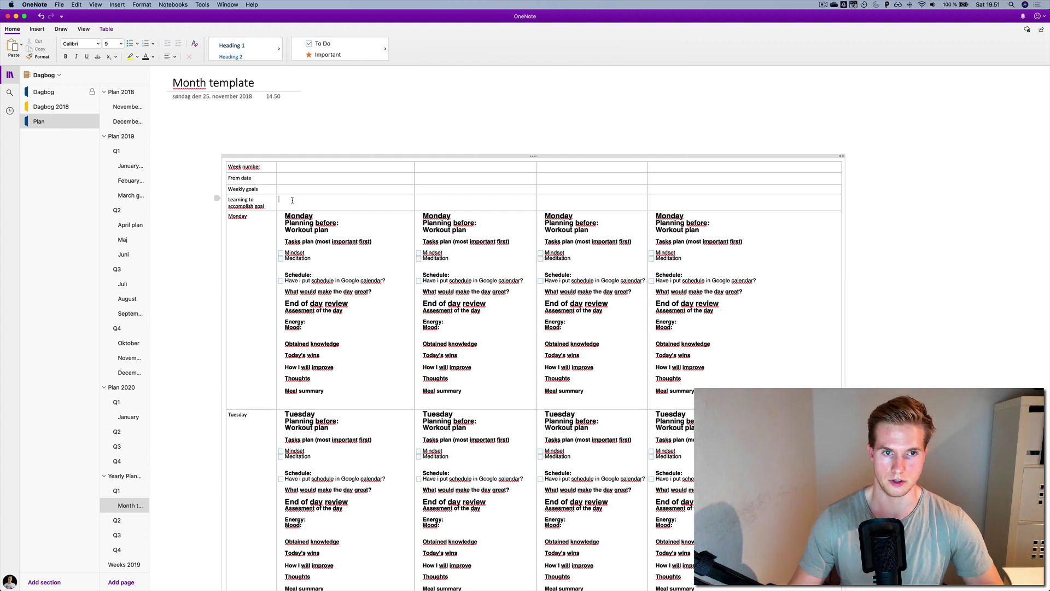
pyautogui.scroll(-1, 291, 199)
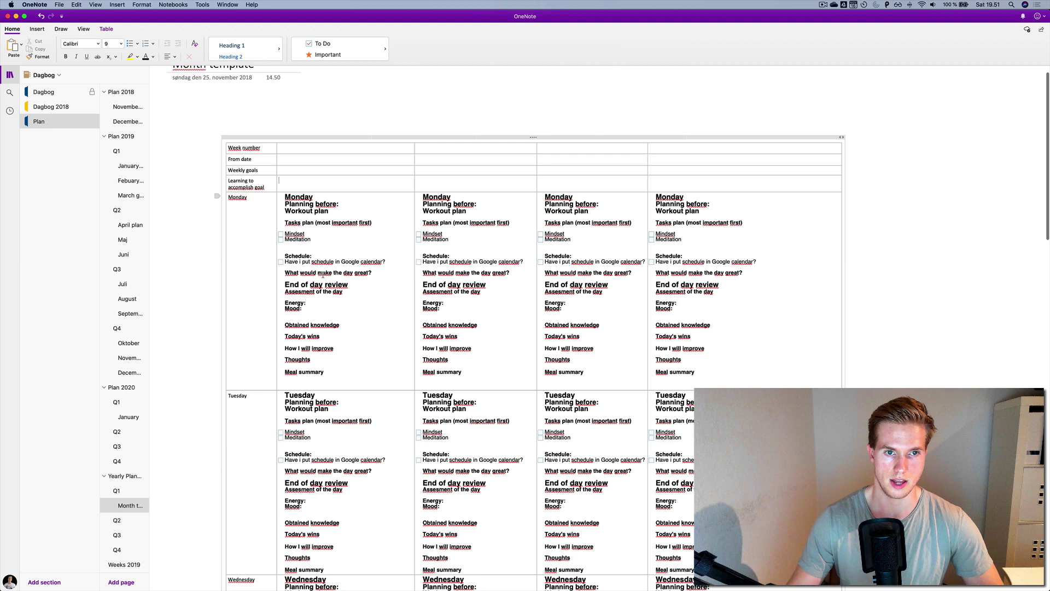
pyautogui.click(289, 199)
pyautogui.scroll(-2, 287, 198)
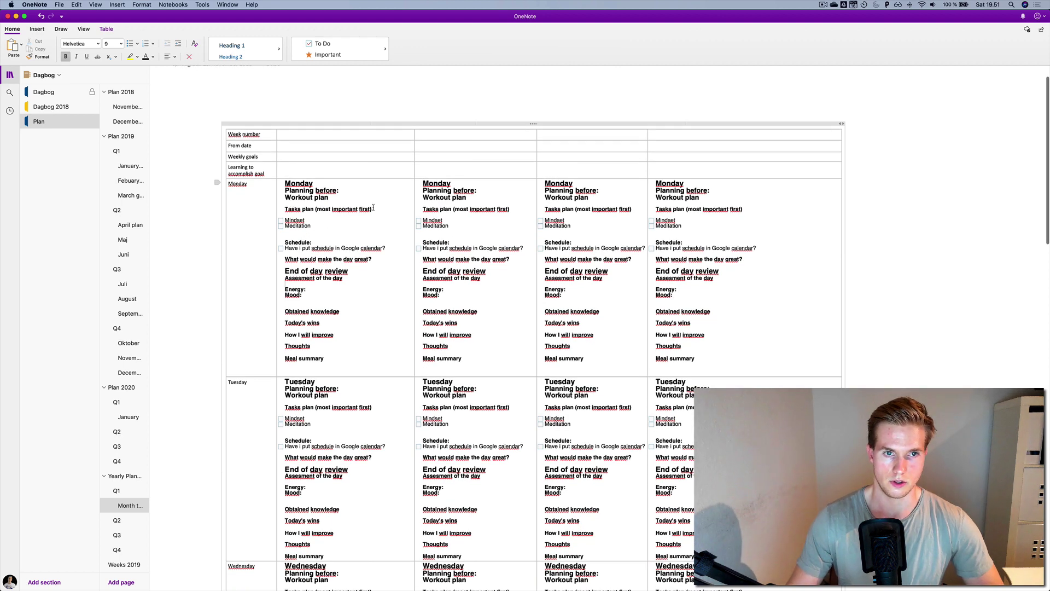
pyautogui.moveTo(332, 196); pyautogui.dragTo(293, 198)
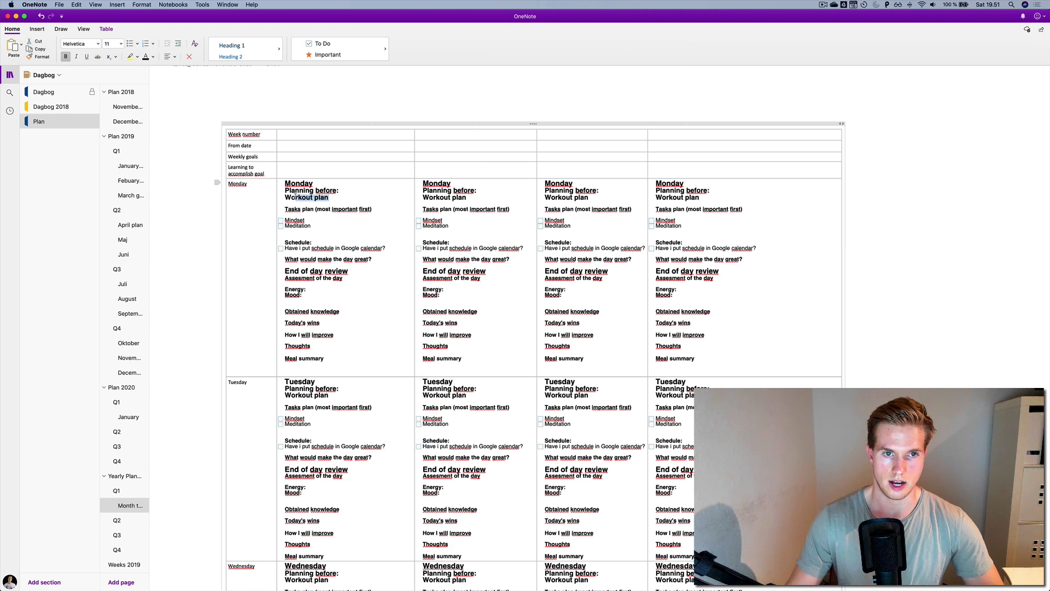
pyautogui.click(303, 197)
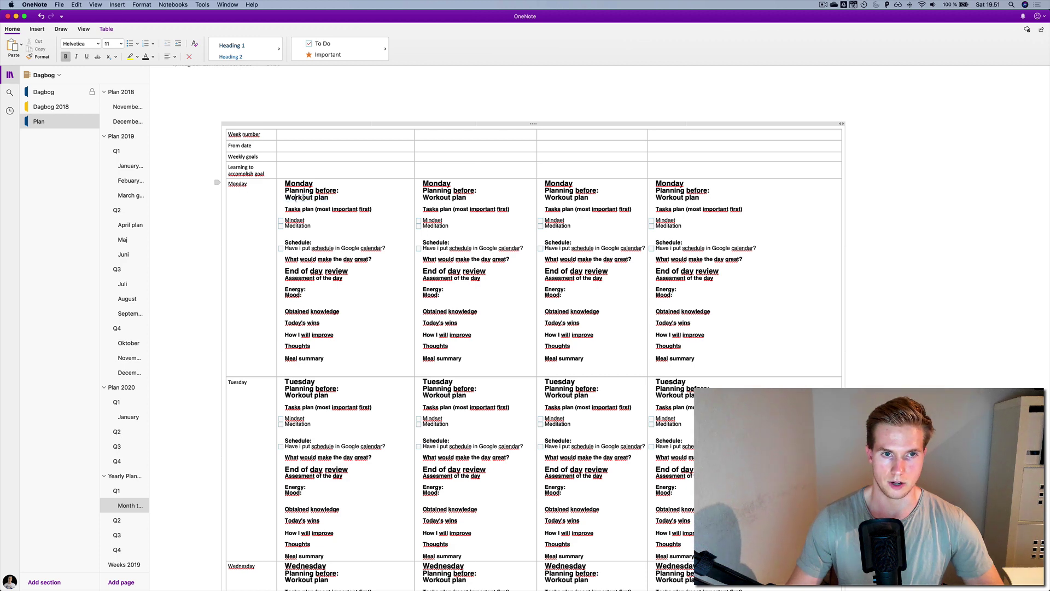
pyautogui.moveTo(333, 197); pyautogui.dragTo(285, 198)
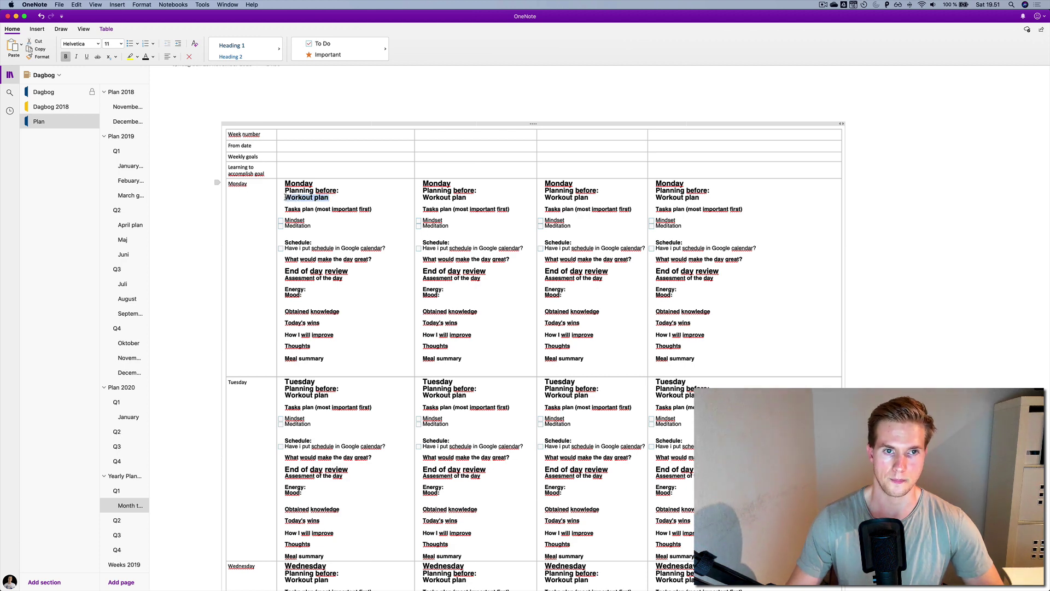
pyautogui.click(332, 202)
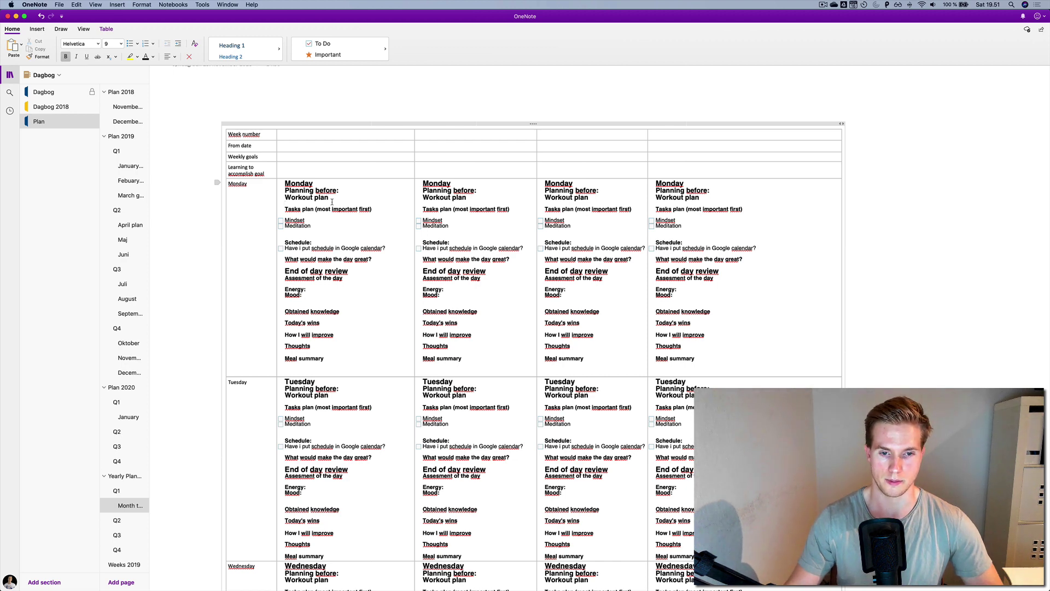
pyautogui.scroll(-1, 331, 204)
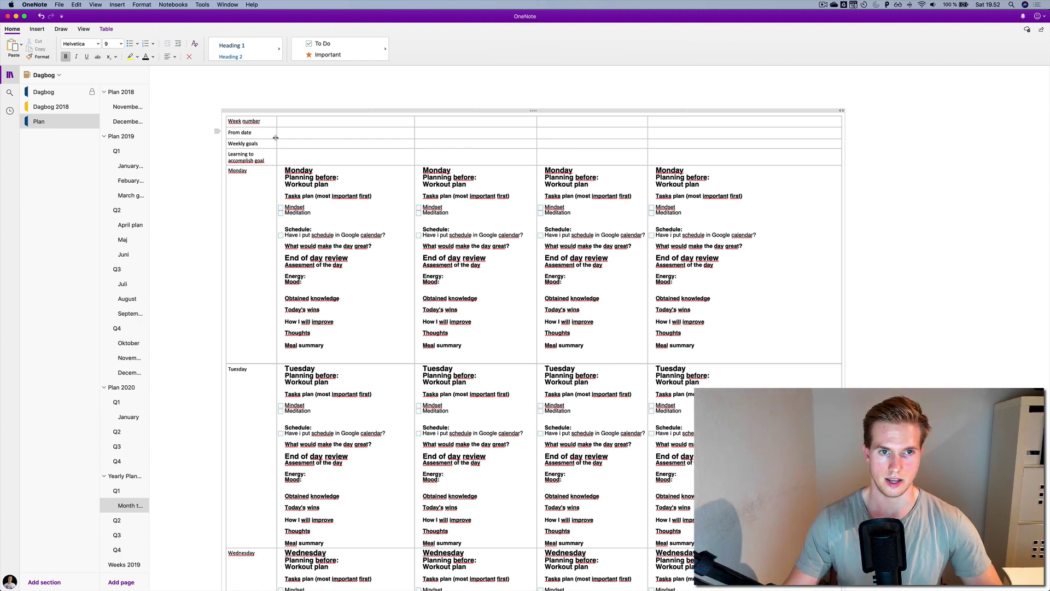
pyautogui.click(314, 208)
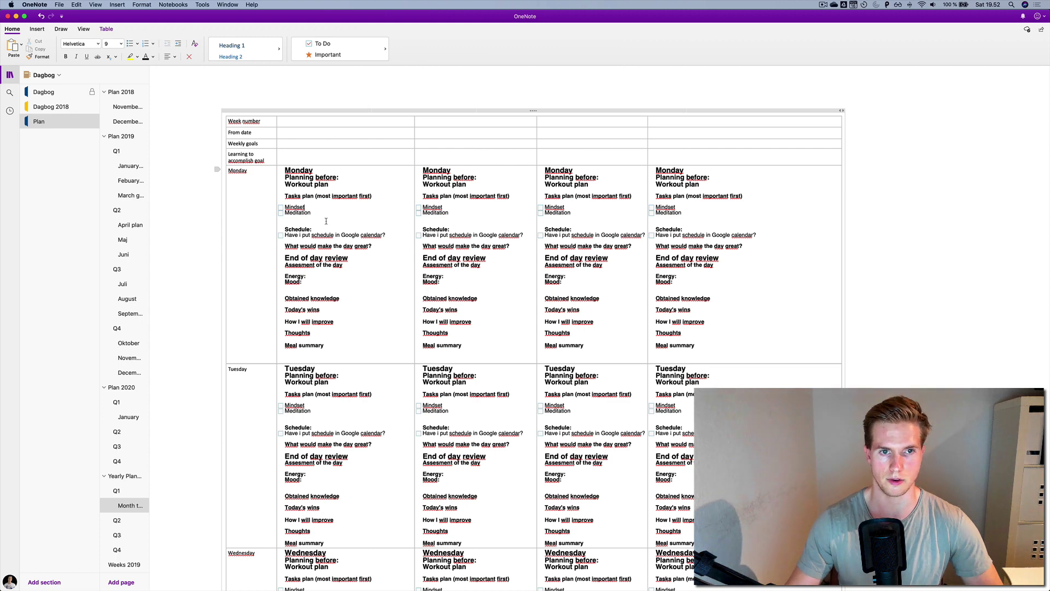
pyautogui.scroll(-1, 325, 220)
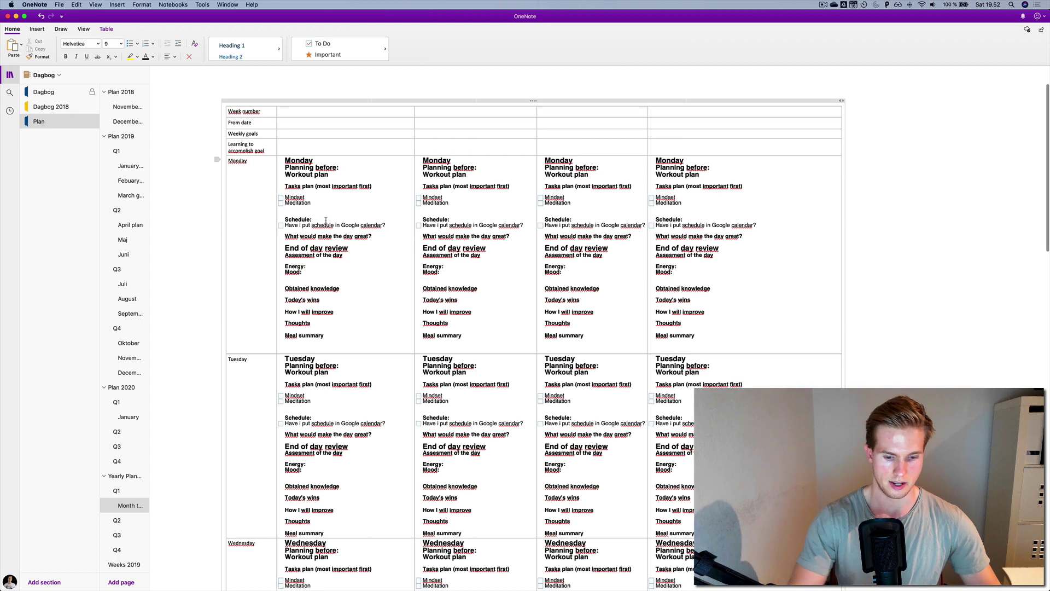
pyautogui.press('Return')
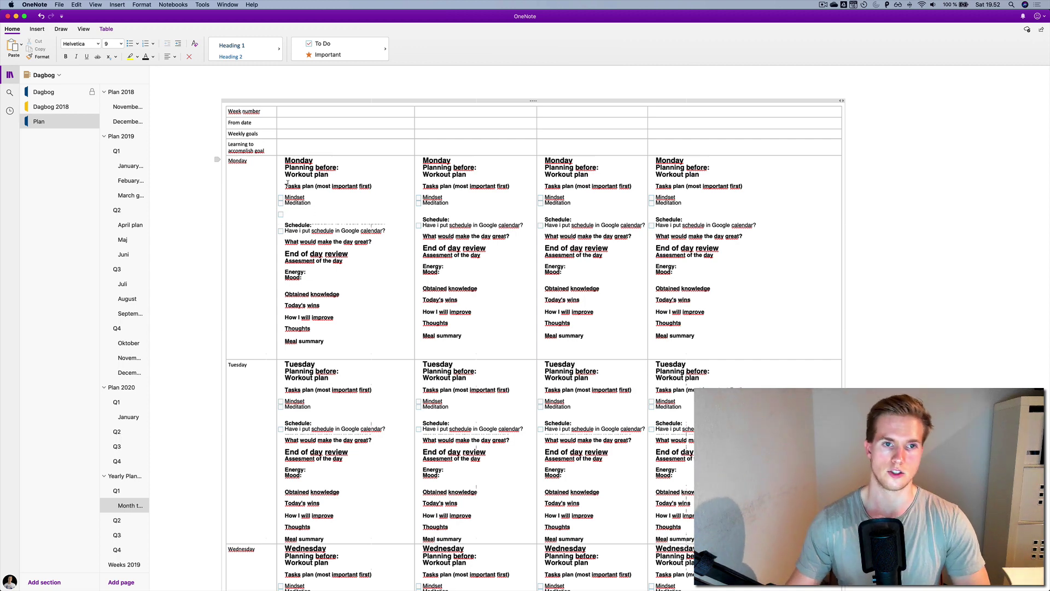
pyautogui.scroll(-1, 302, 221)
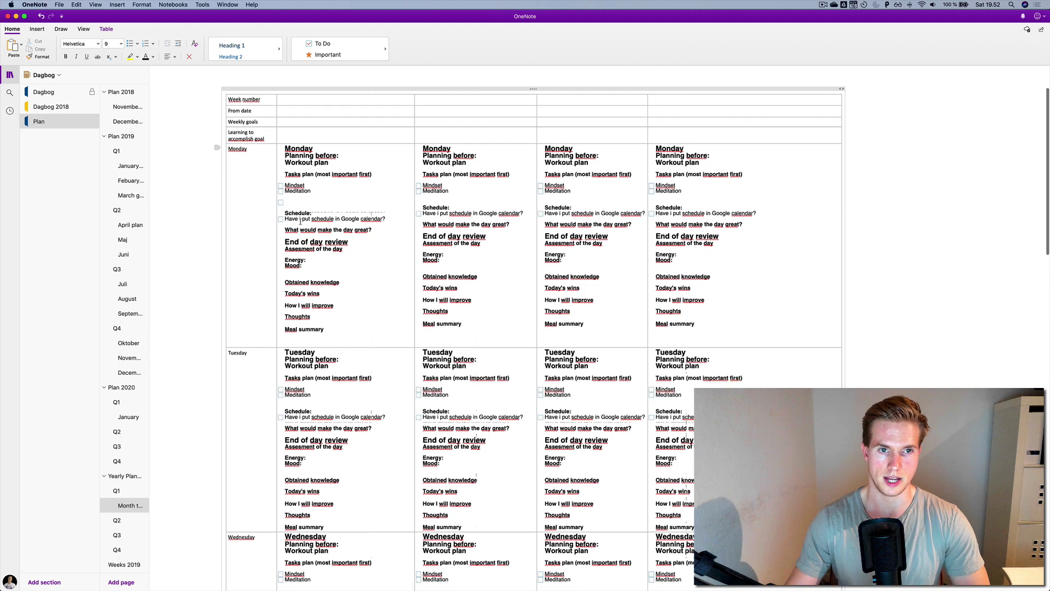
pyautogui.scroll(-1, 302, 220)
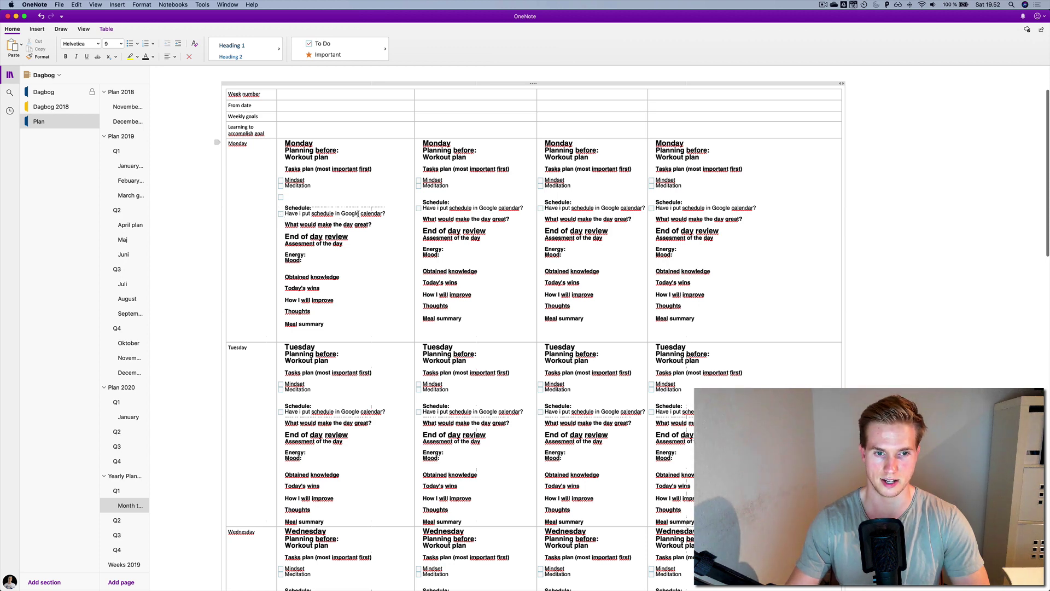
pyautogui.scroll(-1, 356, 212)
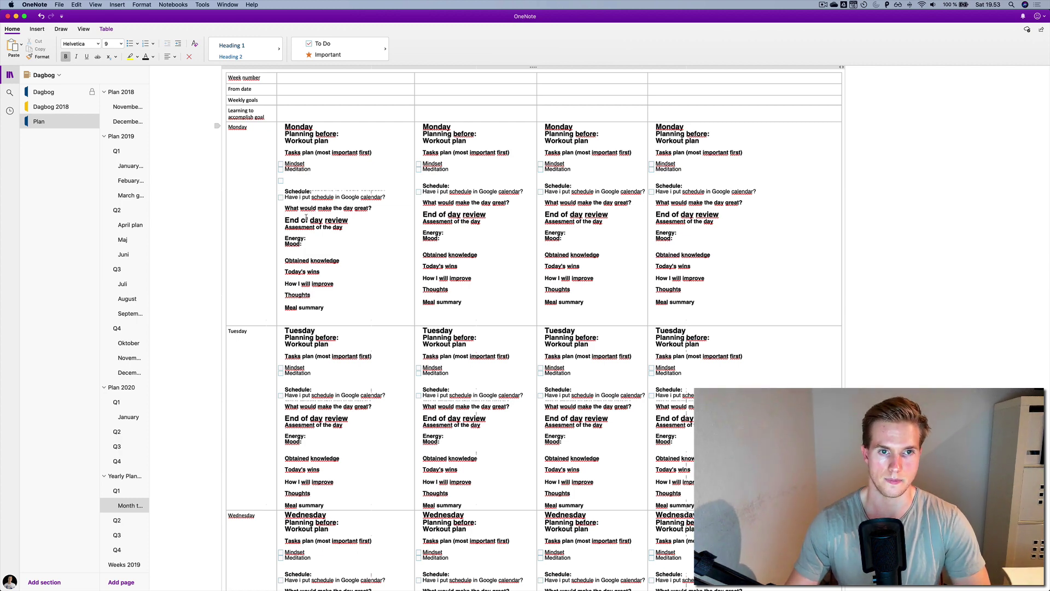
pyautogui.scroll(-2, 305, 219)
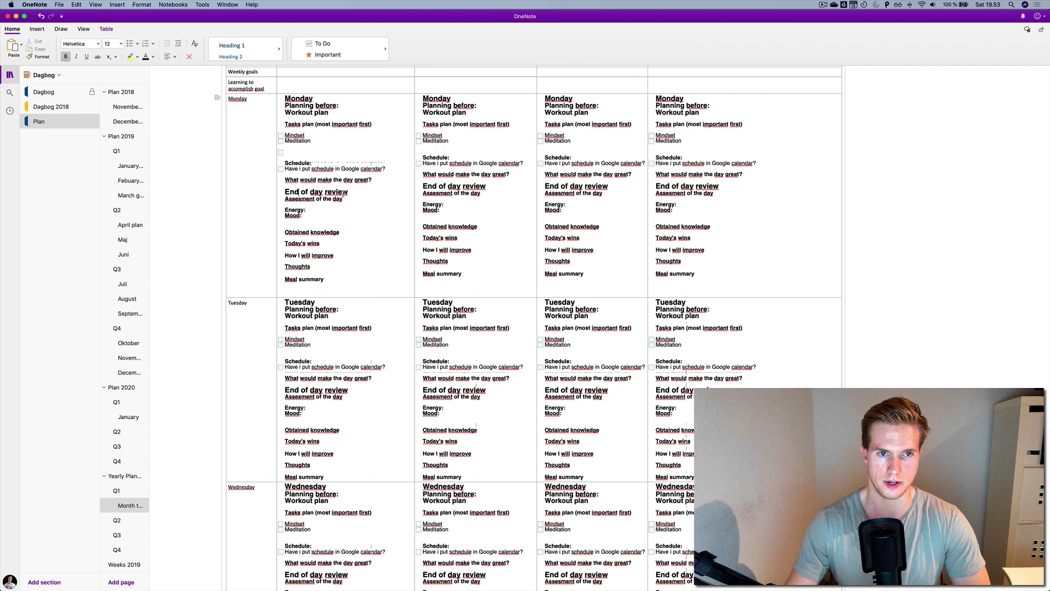
pyautogui.scroll(-1, 345, 190)
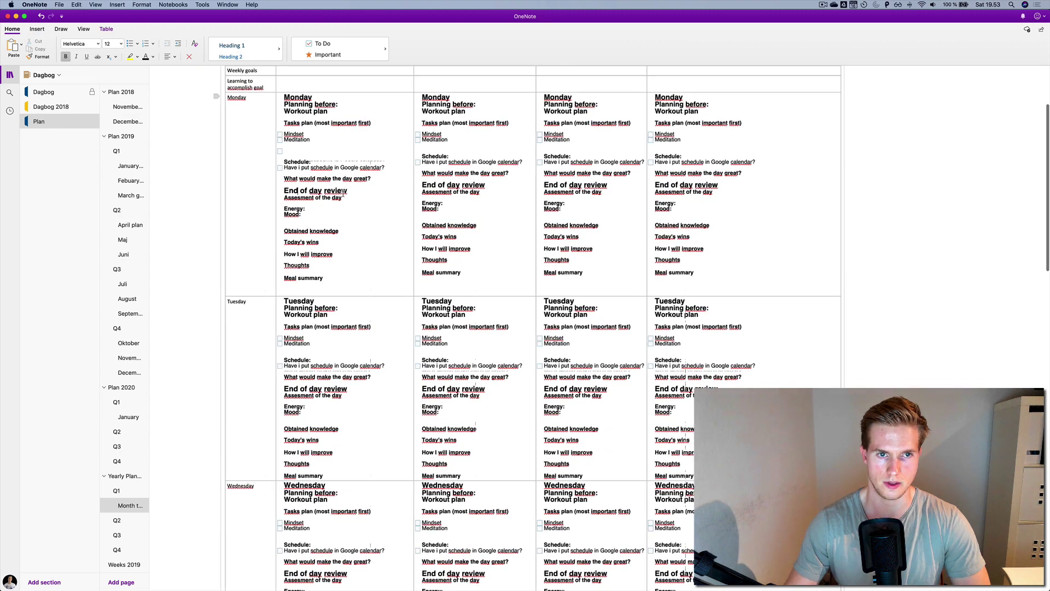
pyautogui.hscroll(-1, 343, 193)
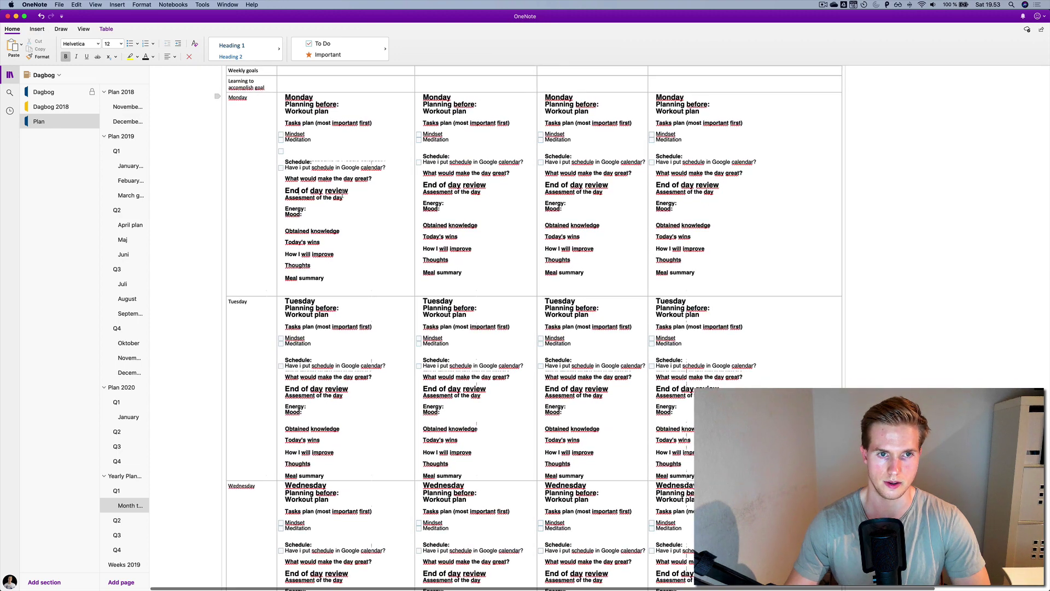
pyautogui.click(302, 198)
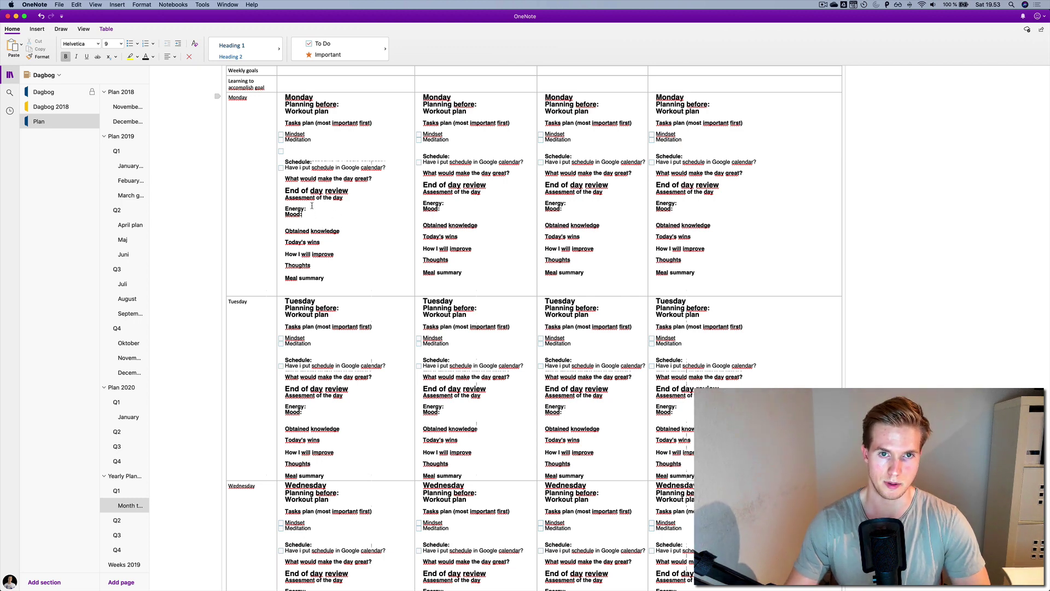
pyautogui.scroll(-1, 315, 223)
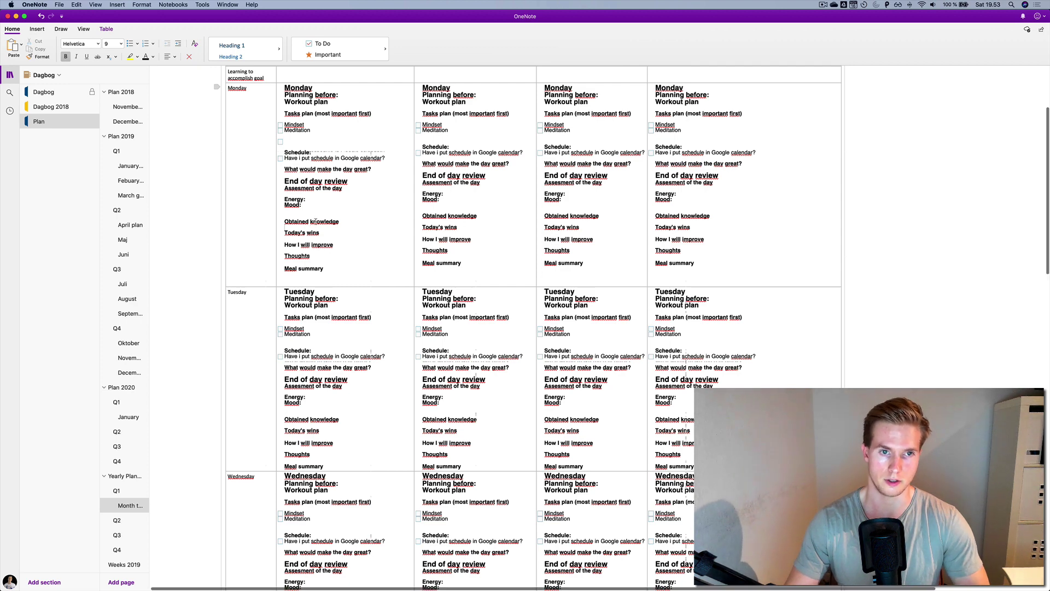
pyautogui.scroll(-1, 314, 222)
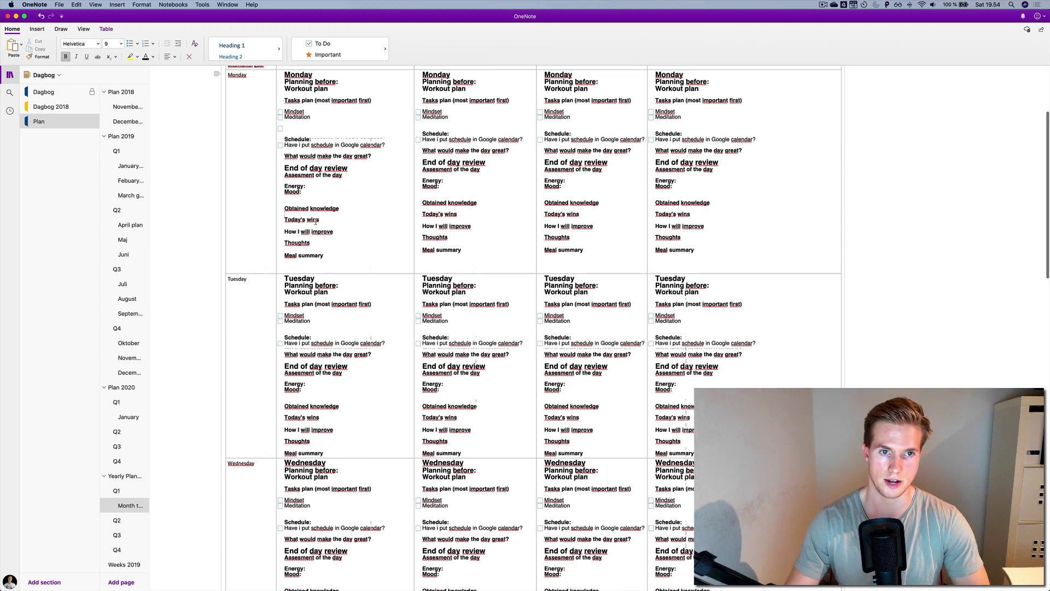
pyautogui.scroll(-1, 315, 221)
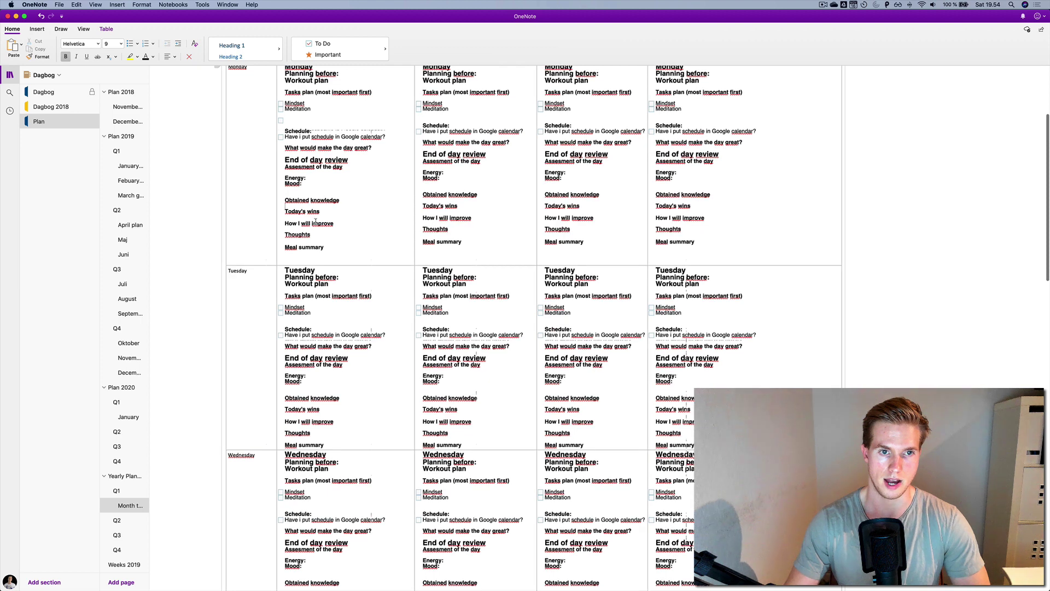
pyautogui.scroll(-1, 314, 222)
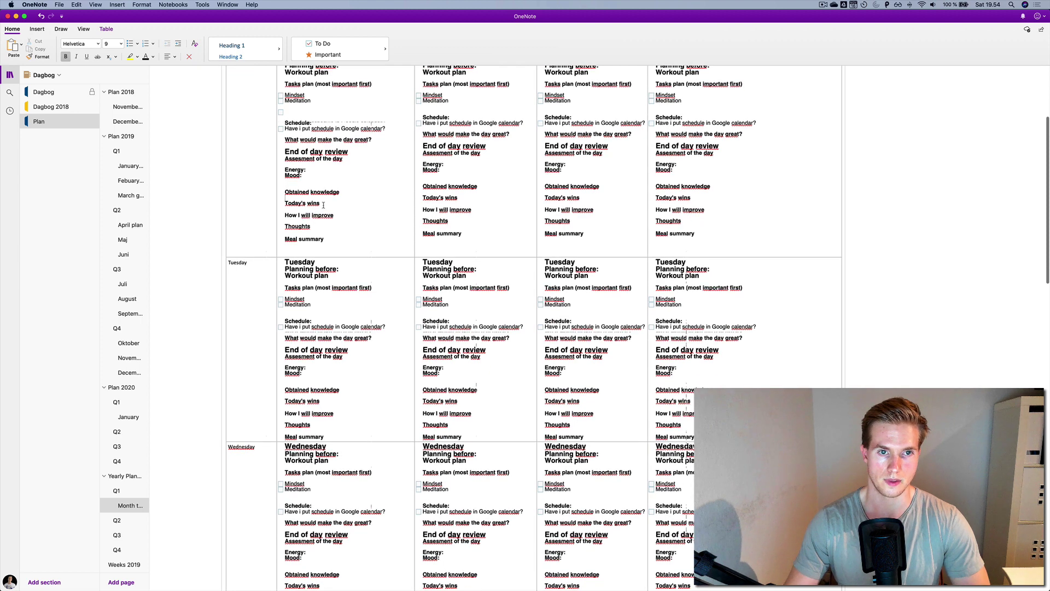
pyautogui.scroll(-1, 321, 207)
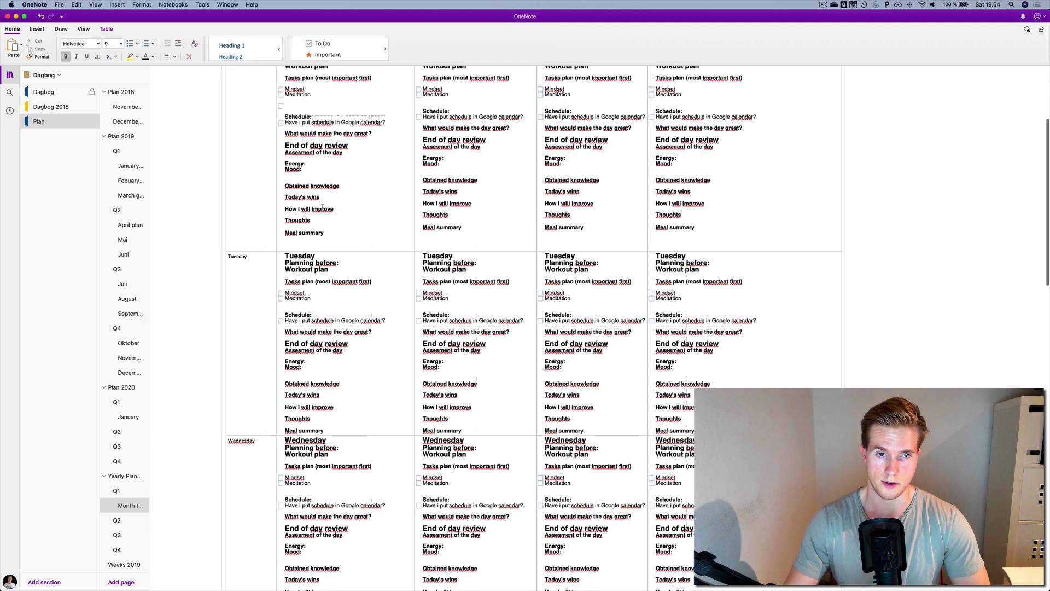
pyautogui.scroll(-1, 322, 206)
pyautogui.scroll(1, 322, 207)
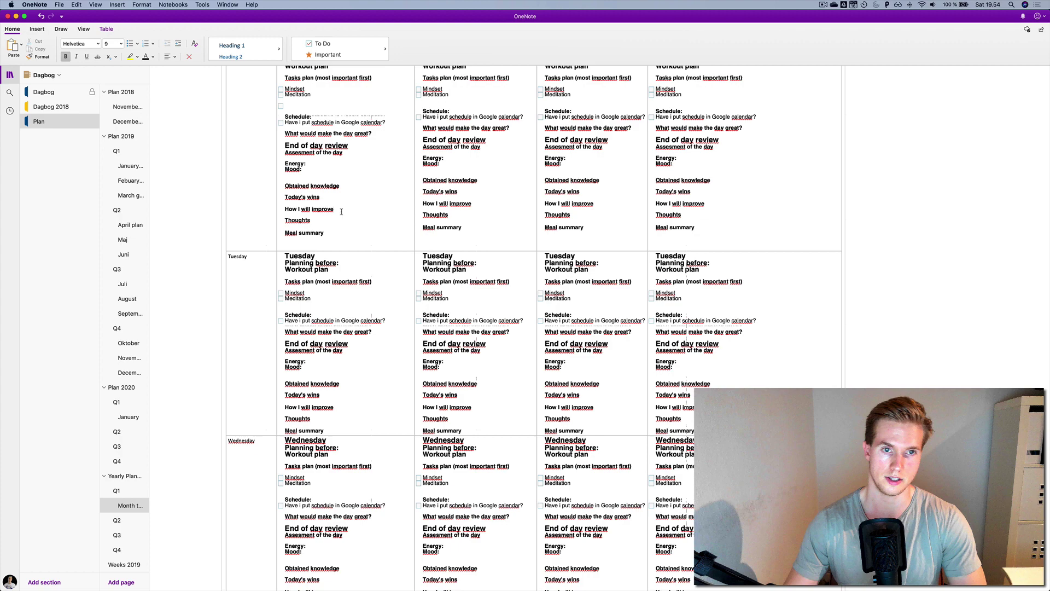
pyautogui.scroll(4, 341, 211)
pyautogui.scroll(1, 342, 211)
pyautogui.scroll(2, 341, 211)
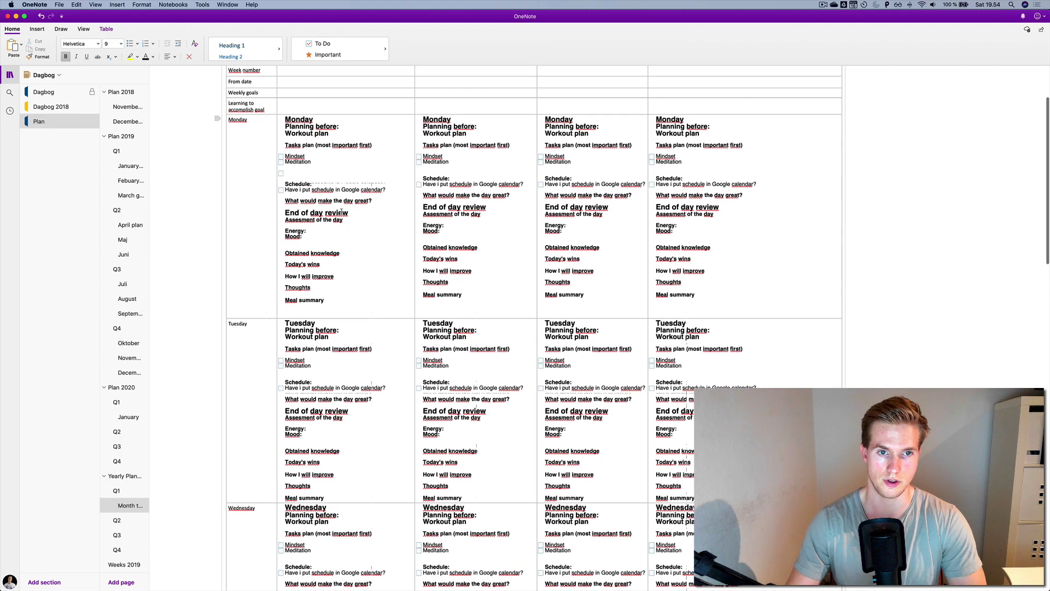
pyautogui.scroll(1, 342, 211)
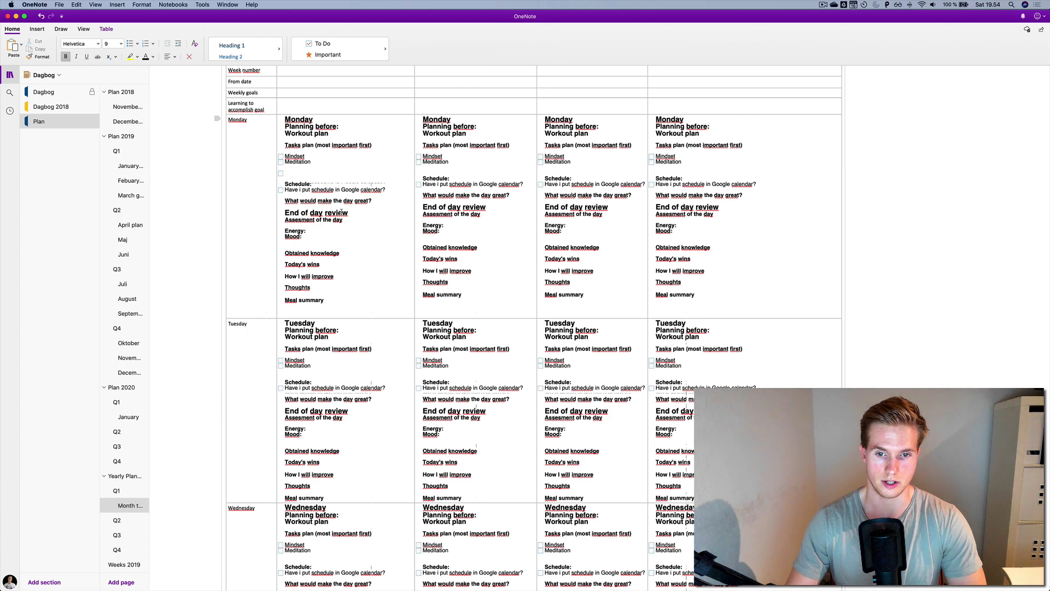
pyautogui.scroll(1, 341, 212)
pyautogui.scroll(1, 341, 213)
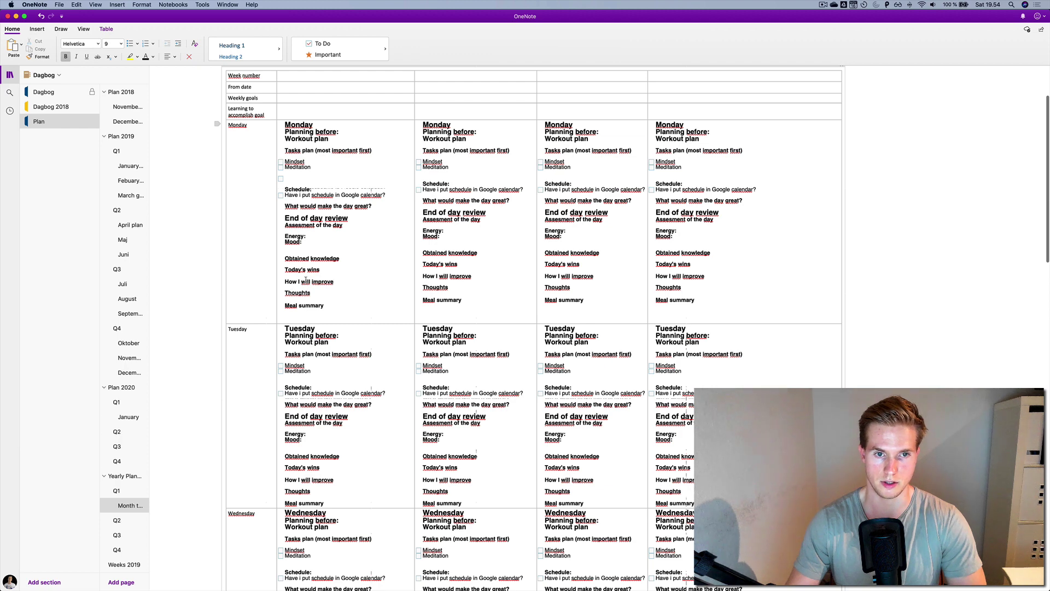
pyautogui.doubleClick(321, 282)
pyautogui.keyDown('shift'); pyautogui.click(302, 281); pyautogui.keyUp('shift')
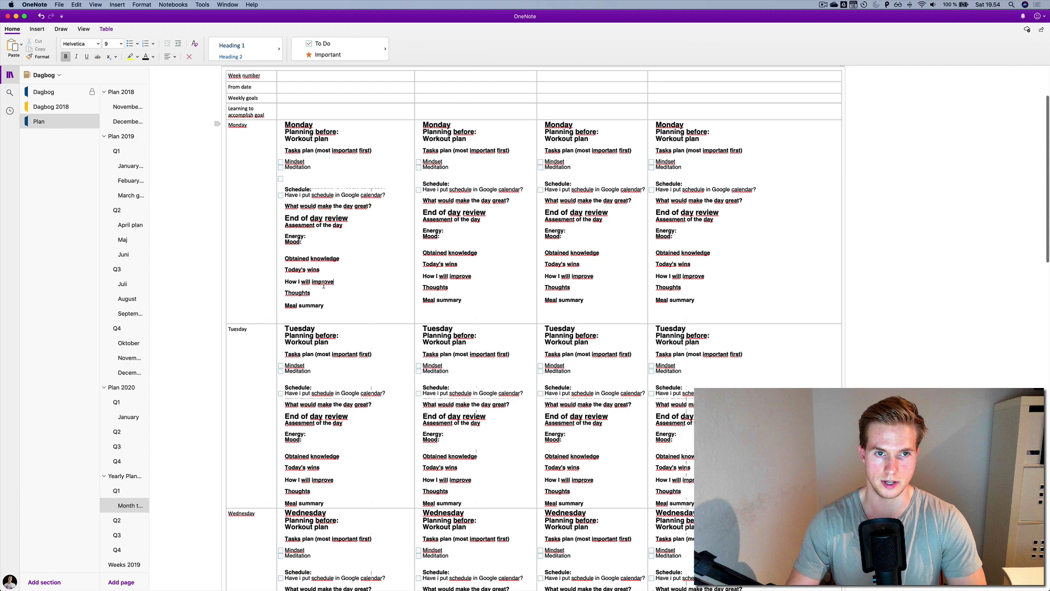
pyautogui.scroll(-2, 326, 279)
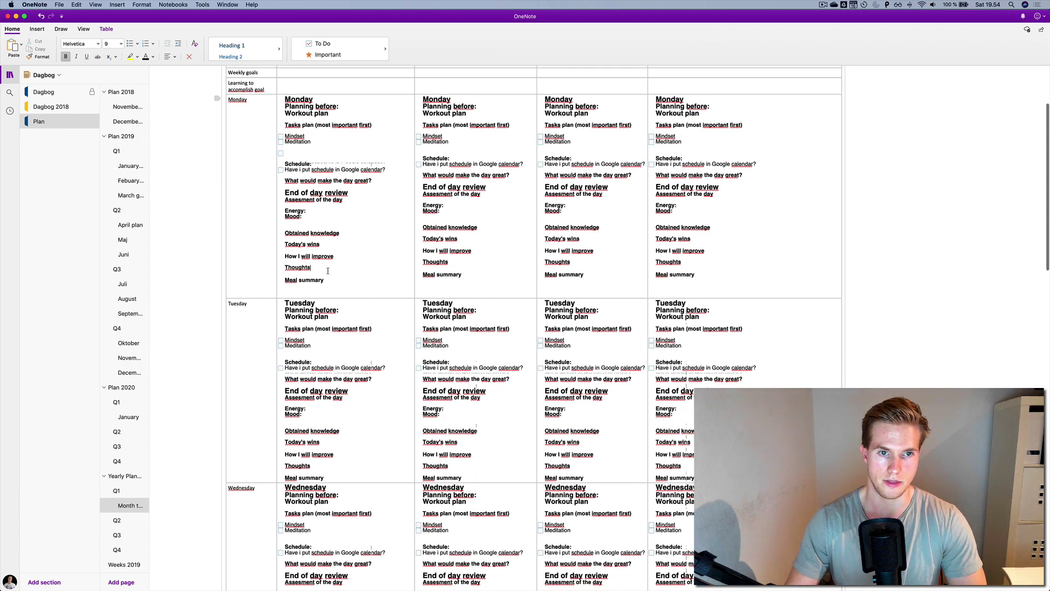
pyautogui.click(326, 274)
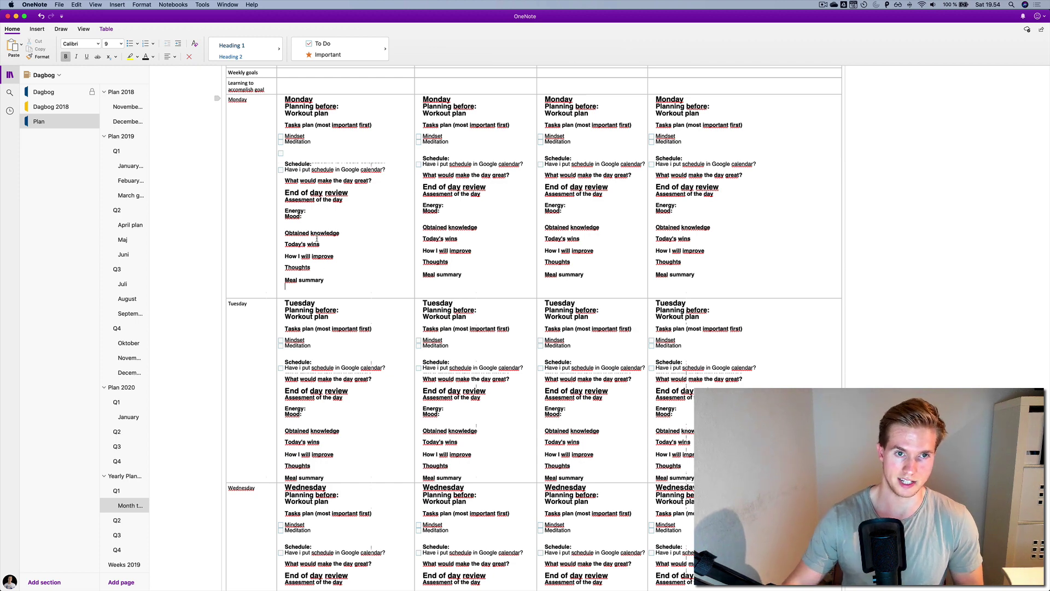
pyautogui.click(312, 216)
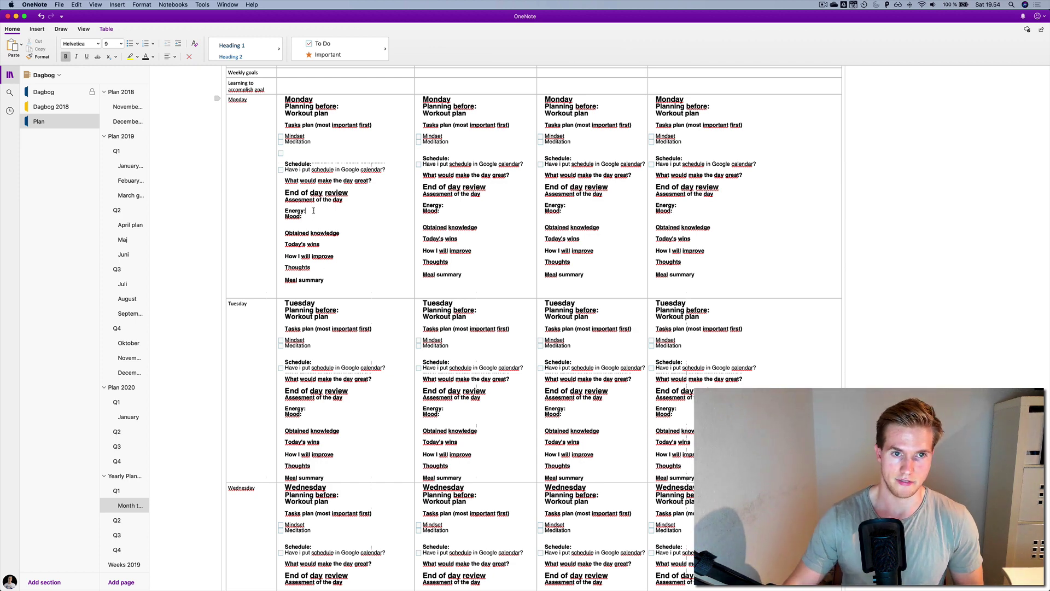
pyautogui.click(315, 287)
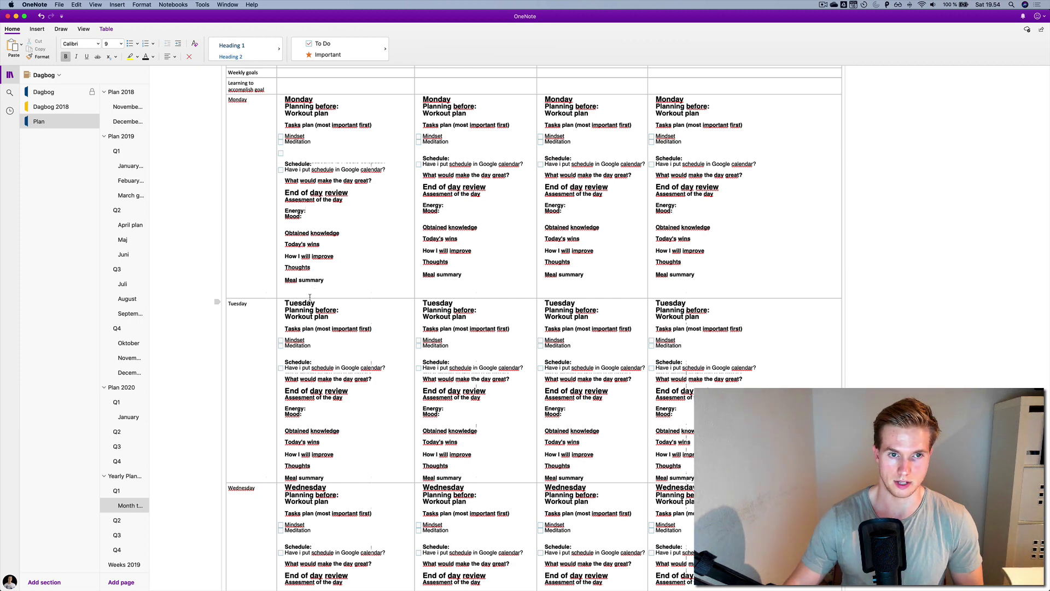
pyautogui.click(304, 211)
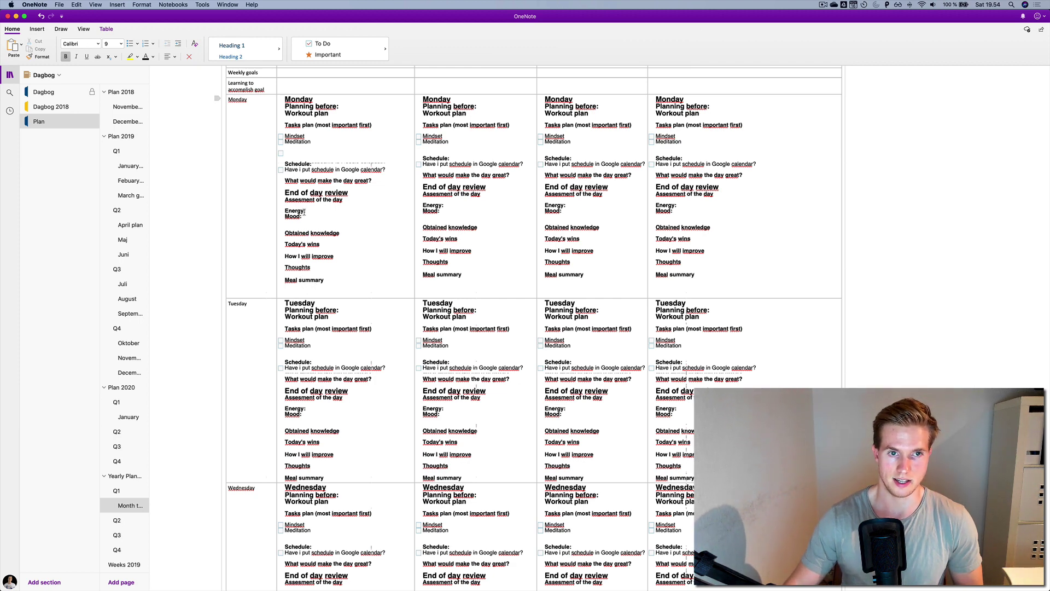
pyautogui.scroll(-1, 297, 220)
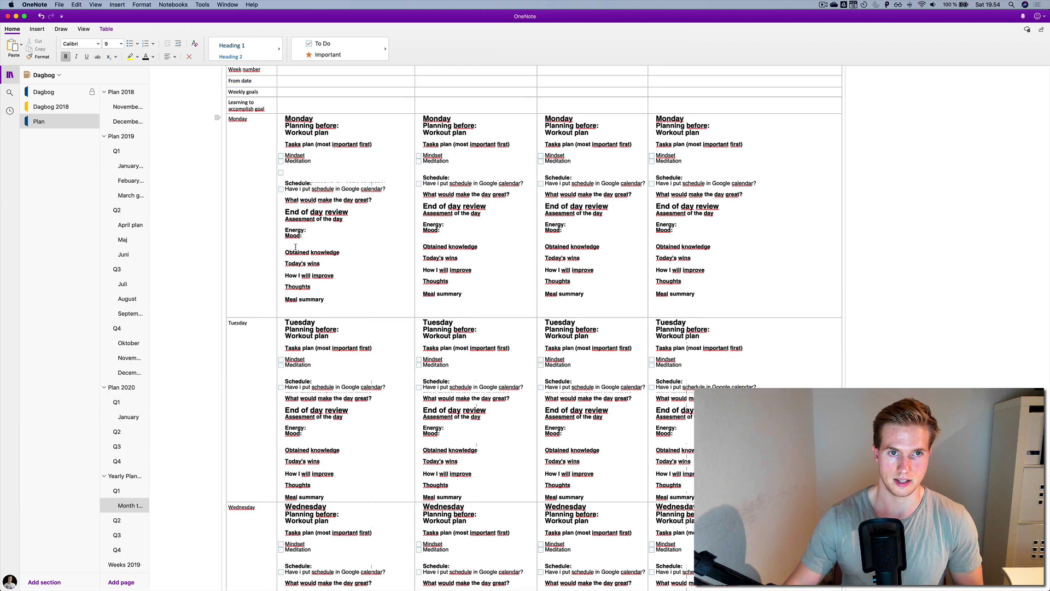
pyautogui.scroll(-2, 288, 259)
pyautogui.scroll(-5, 289, 260)
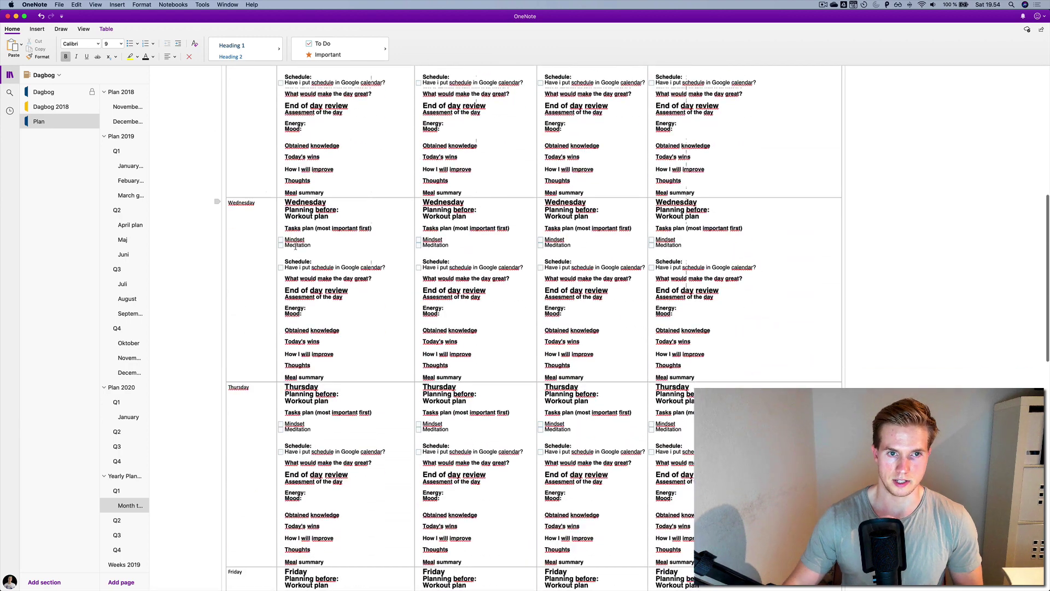
pyautogui.scroll(-1, 287, 245)
pyautogui.rightClick(295, 245)
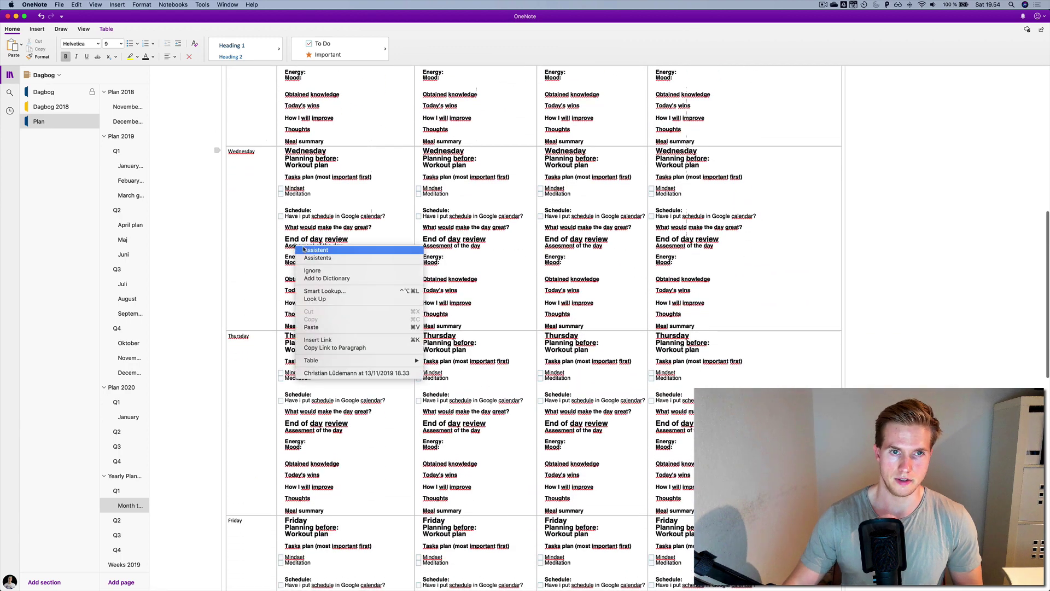
pyautogui.click(301, 221)
pyautogui.scroll(2, 301, 219)
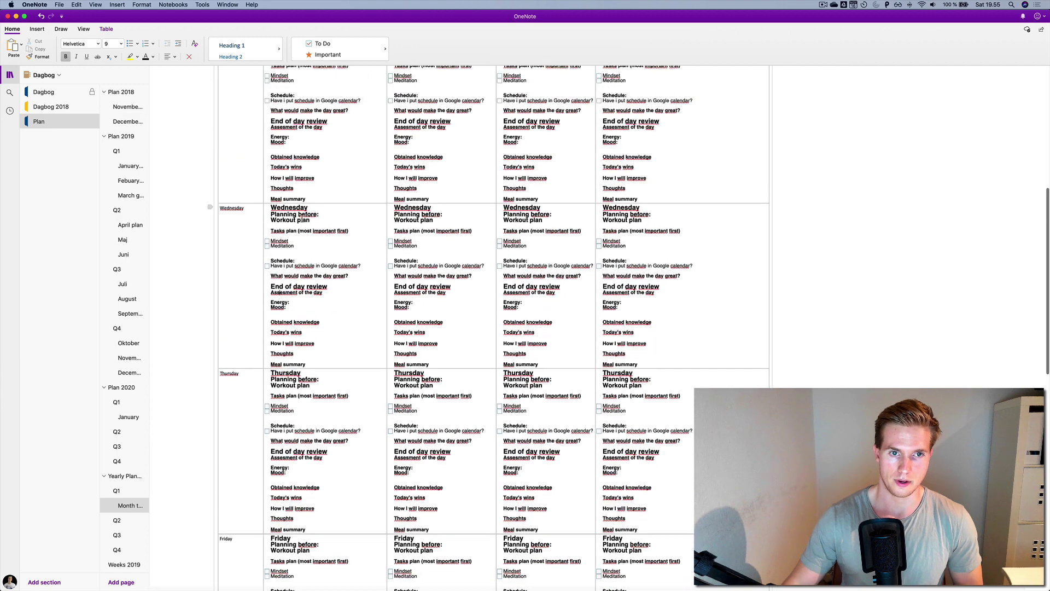
pyautogui.scroll(3, 301, 220)
pyautogui.scroll(3, 303, 218)
pyautogui.scroll(1, 302, 219)
pyautogui.scroll(-1, 302, 218)
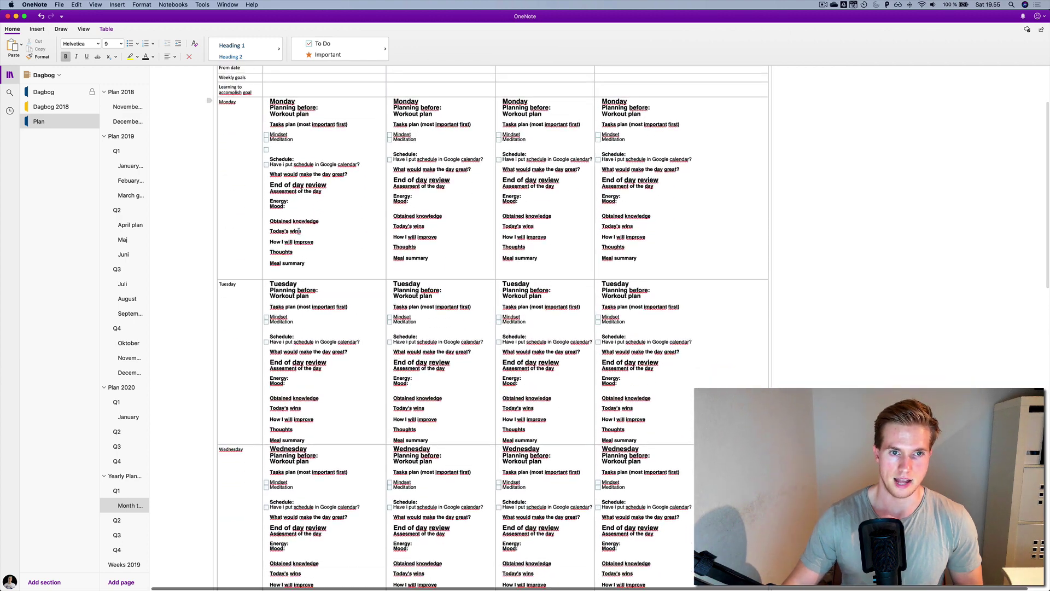
pyautogui.scroll(-3, 291, 326)
pyautogui.scroll(-3, 291, 325)
pyautogui.scroll(-4, 291, 326)
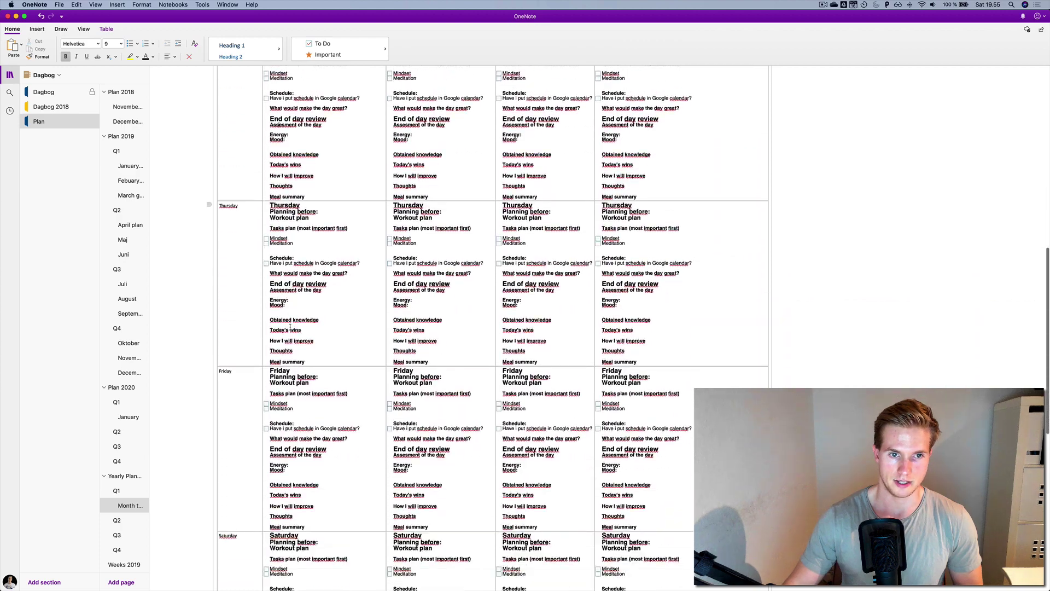
pyautogui.scroll(-3, 292, 326)
pyautogui.scroll(-2, 291, 325)
pyautogui.scroll(-1, 254, 416)
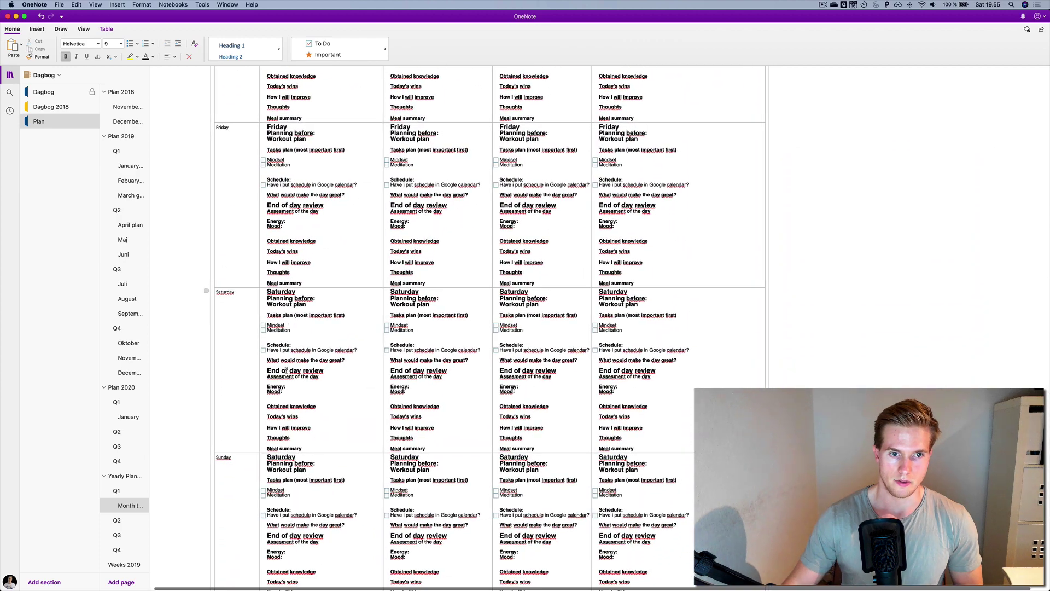
pyautogui.scroll(-3, 254, 415)
pyautogui.scroll(-3, 253, 415)
pyautogui.scroll(4, 253, 416)
pyautogui.scroll(8, 254, 416)
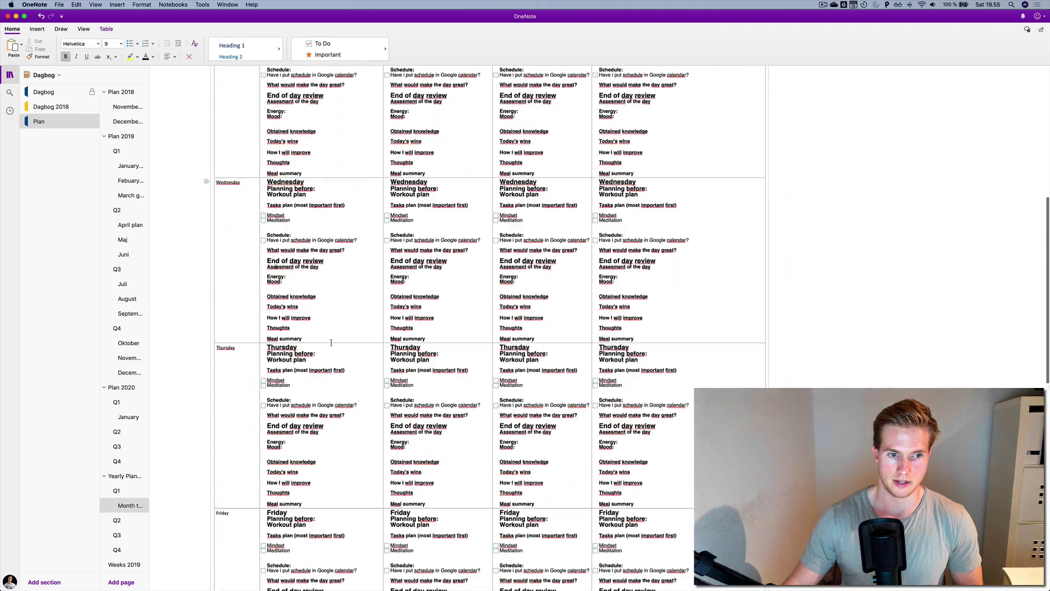
pyautogui.scroll(8, 253, 416)
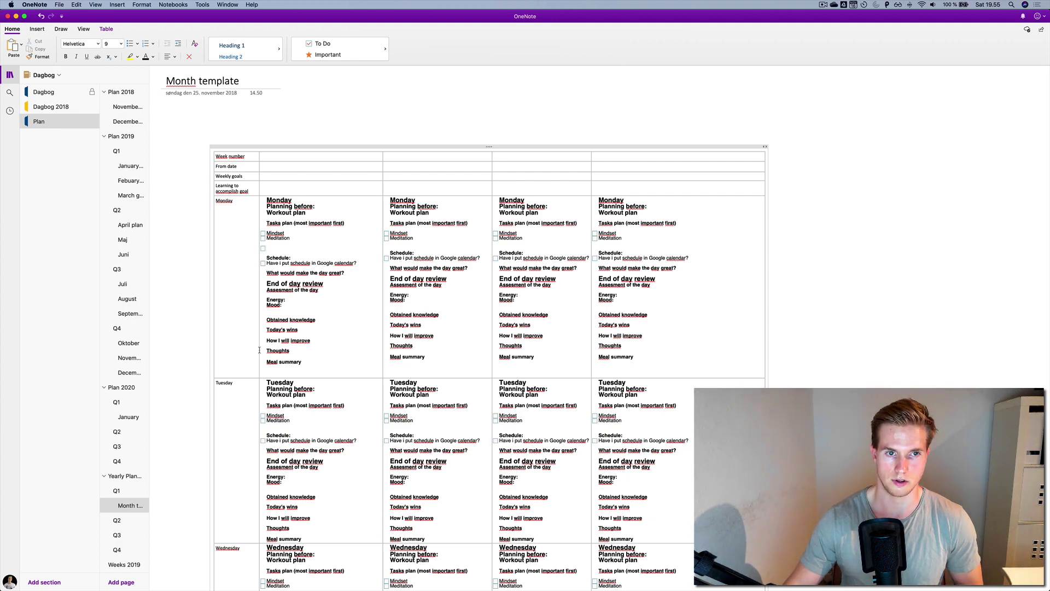
pyautogui.scroll(3, 293, 245)
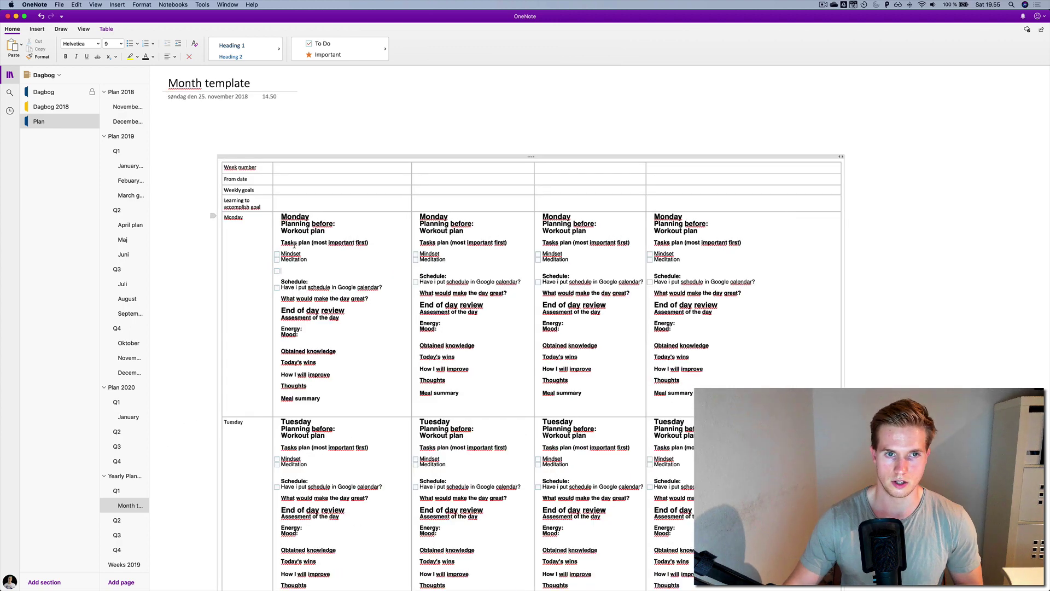
pyautogui.scroll(2, 294, 245)
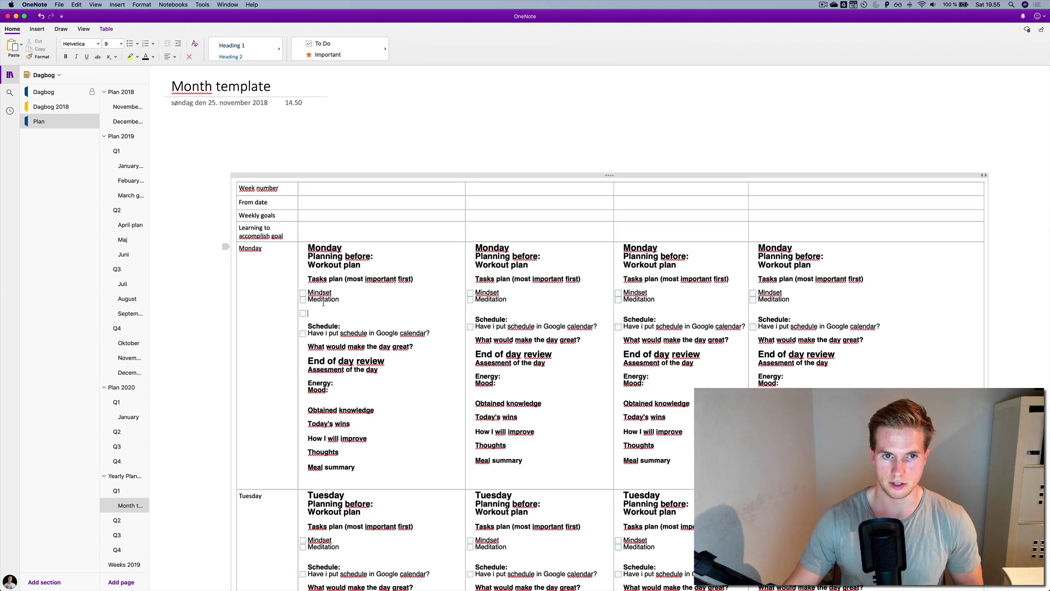
pyautogui.scroll(-2, 320, 295)
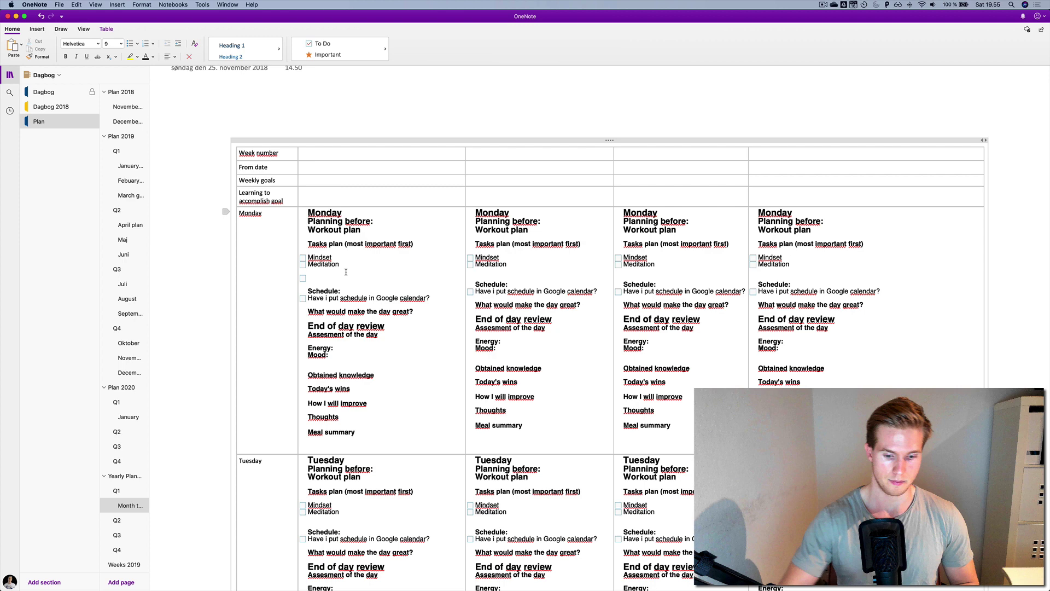
# Step: Delete the empty checkbox under Meditation, then visit Q1 and Yearly Plan before returning to Month template
pyautogui.press('BackSpace')
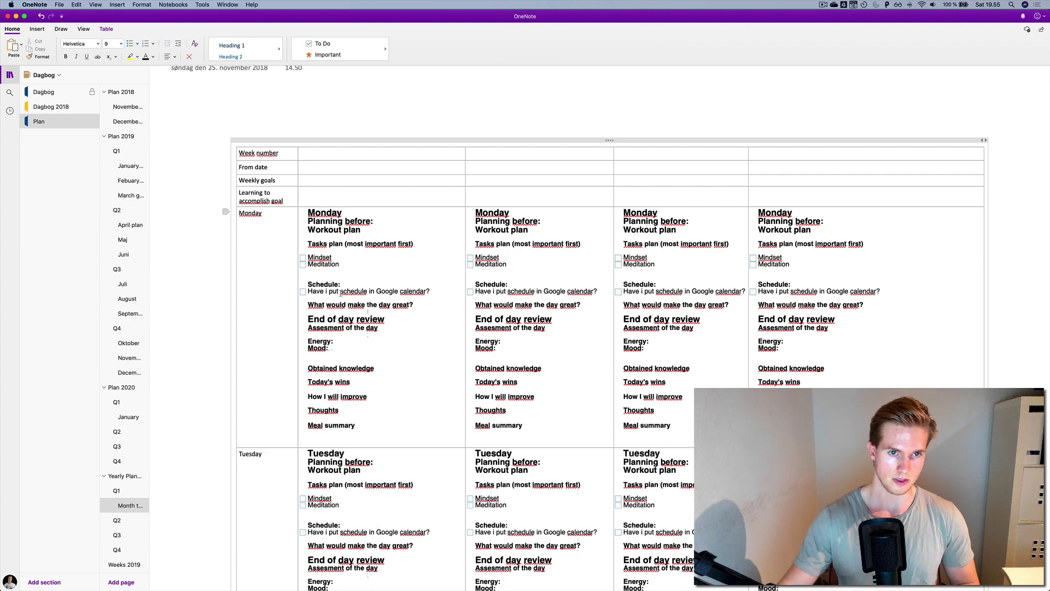
pyautogui.scroll(2, 346, 272)
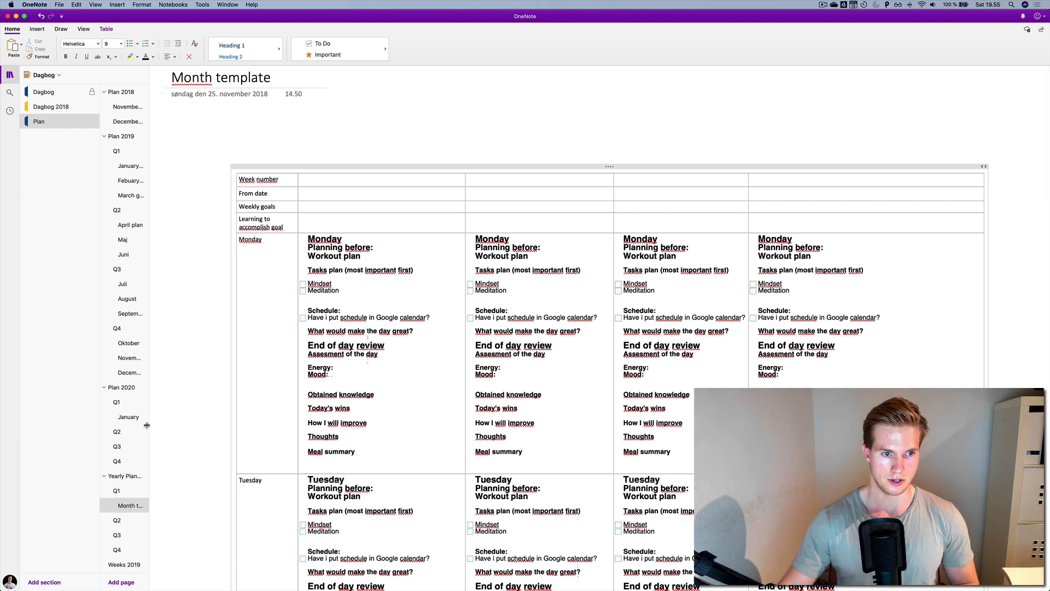
pyautogui.click(123, 491)
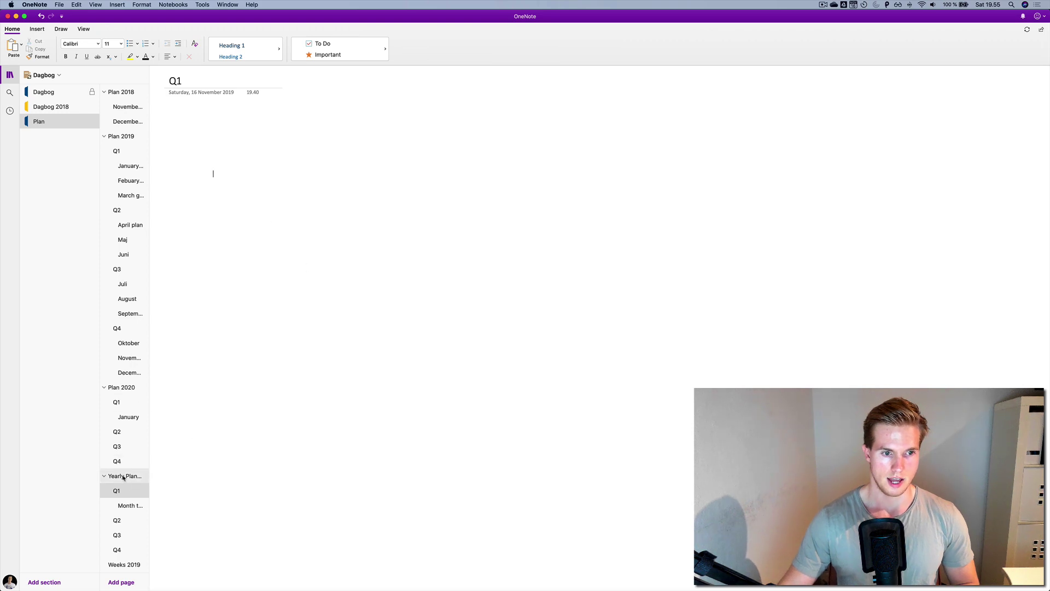
pyautogui.click(123, 476)
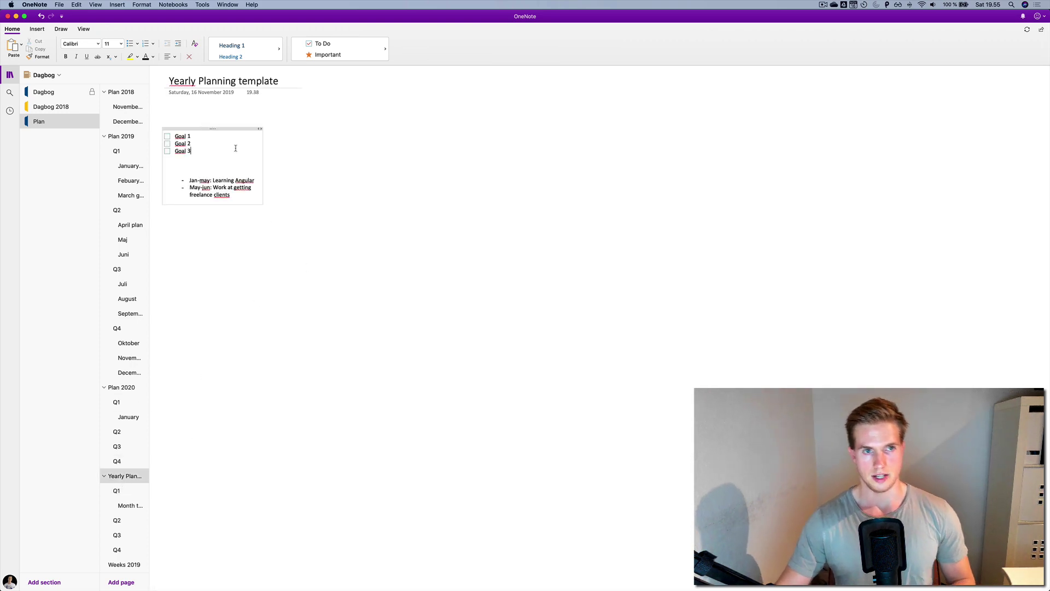
pyautogui.click(125, 506)
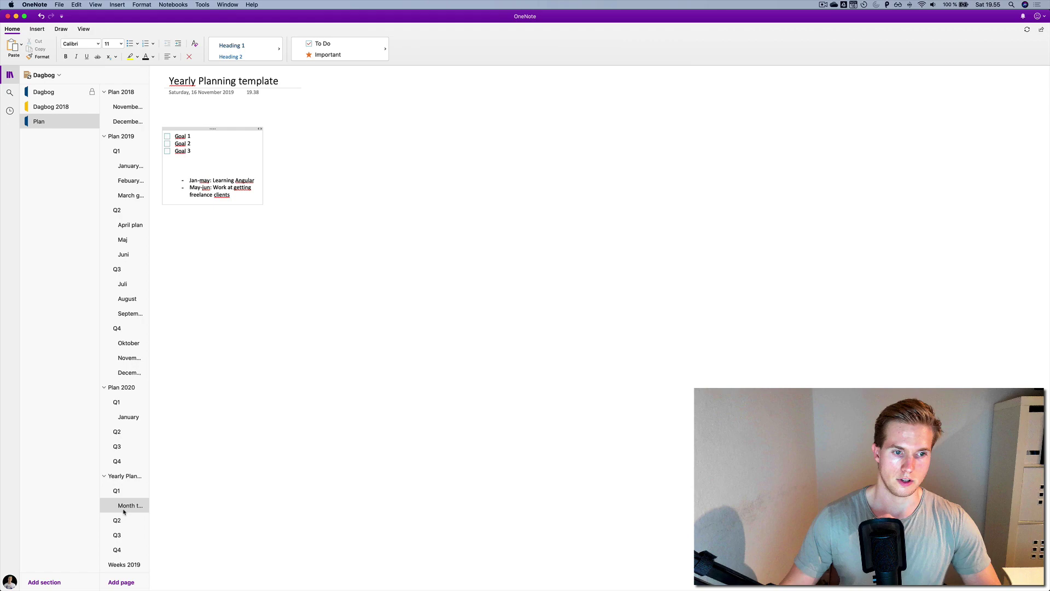
pyautogui.scroll(-1, 392, 311)
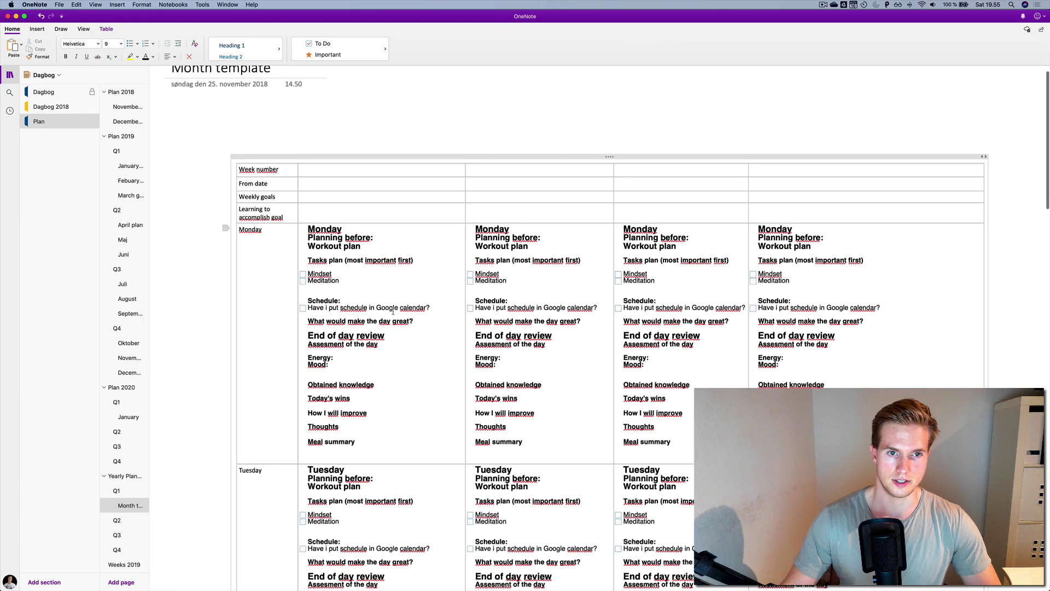
pyautogui.scroll(-1, 394, 310)
pyautogui.scroll(-1, 394, 311)
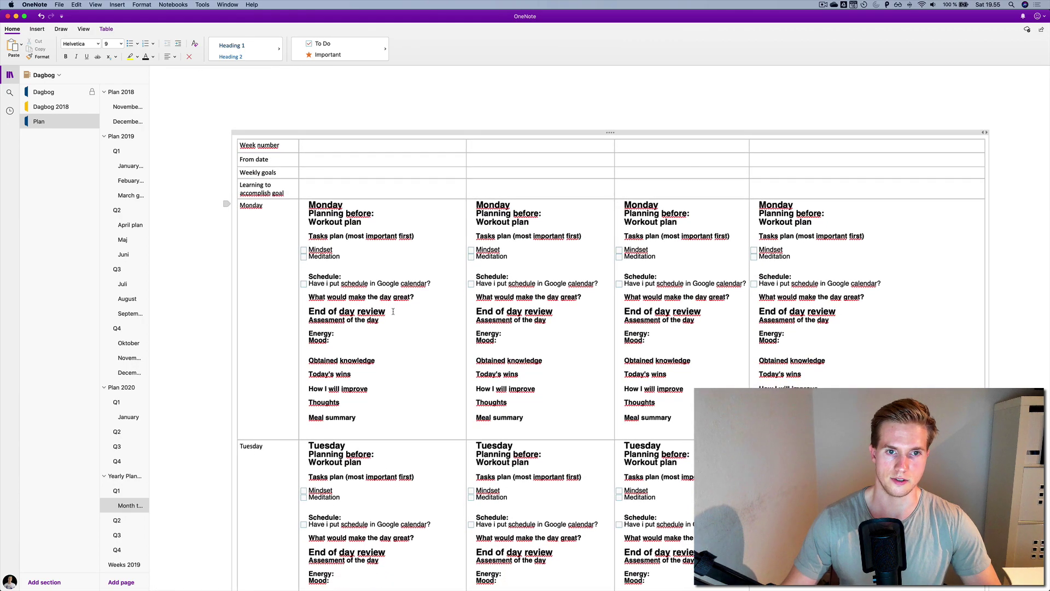
pyautogui.scroll(-5, 393, 311)
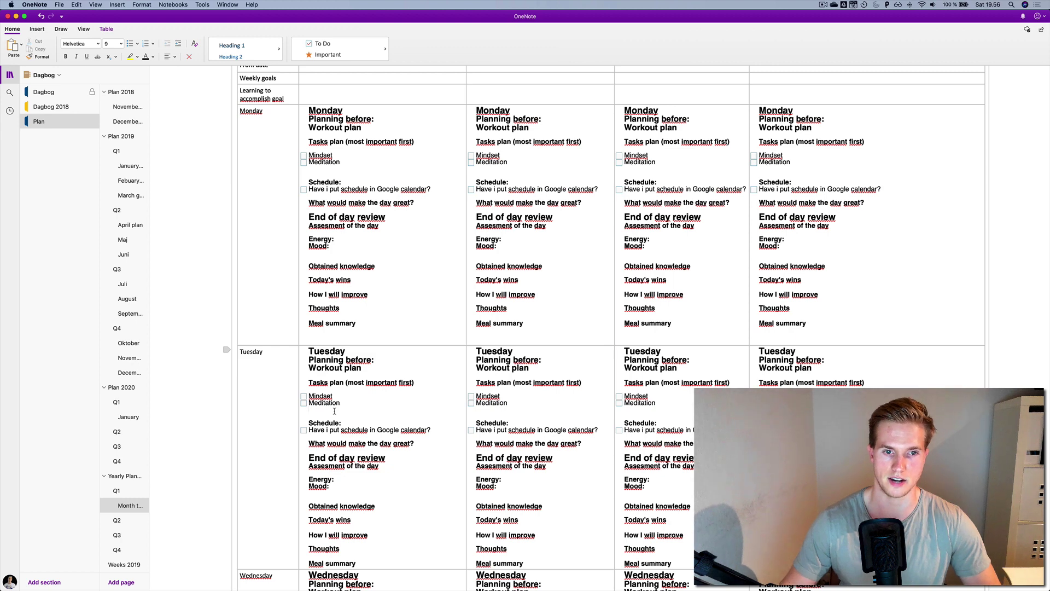
pyautogui.click(343, 171)
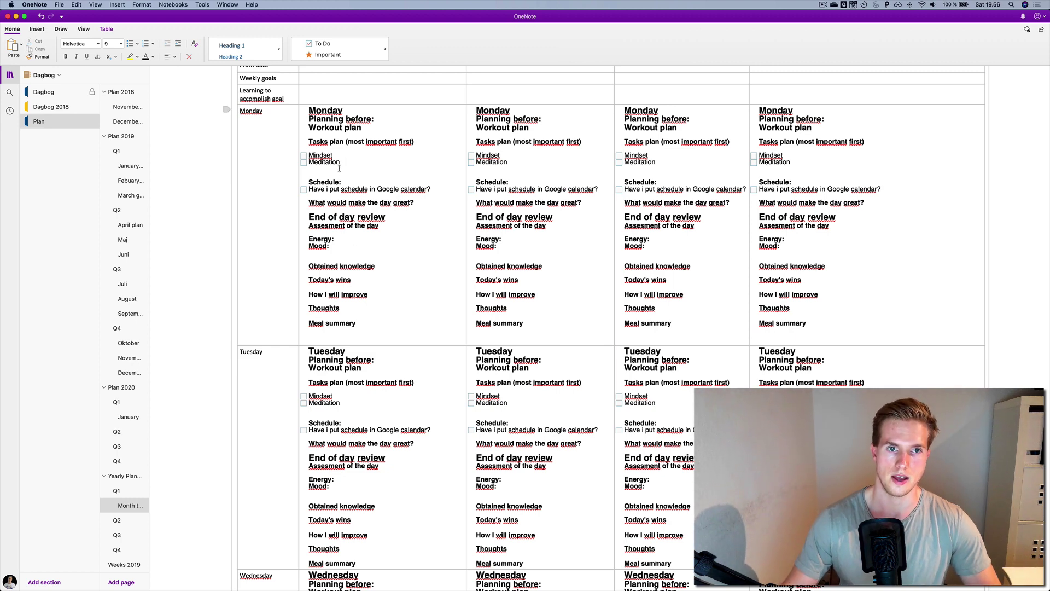
pyautogui.scroll(-1, 342, 175)
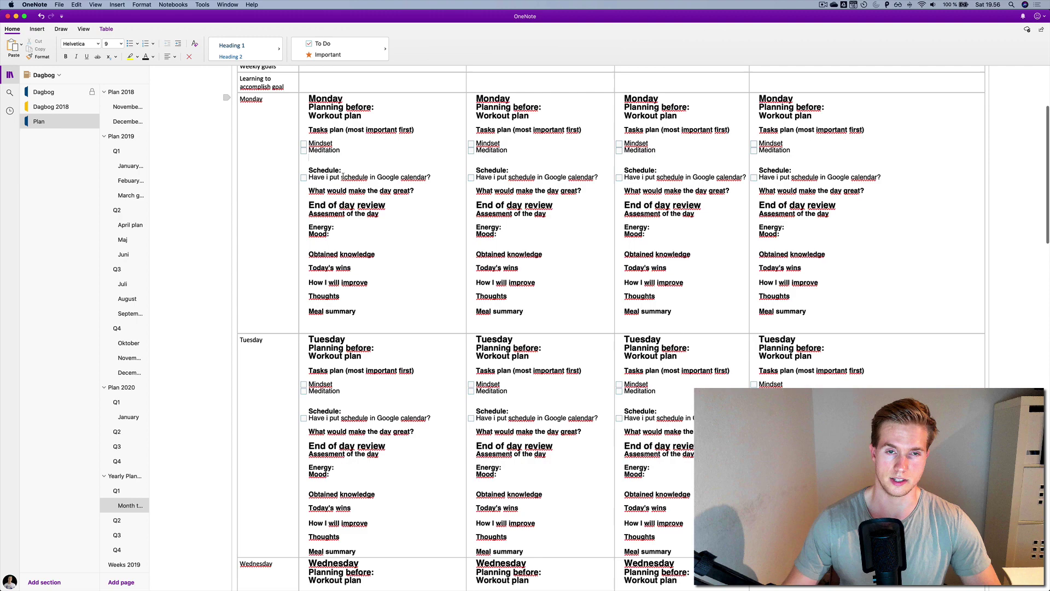
pyautogui.scroll(1, 342, 175)
pyautogui.scroll(1, 343, 175)
pyautogui.scroll(1, 342, 184)
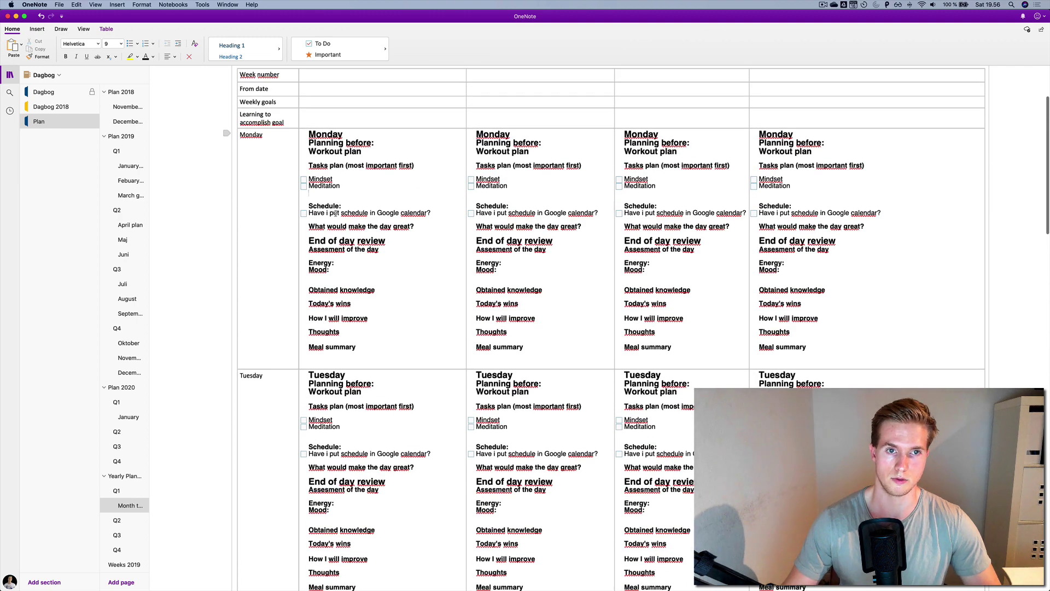
pyautogui.scroll(2, 335, 206)
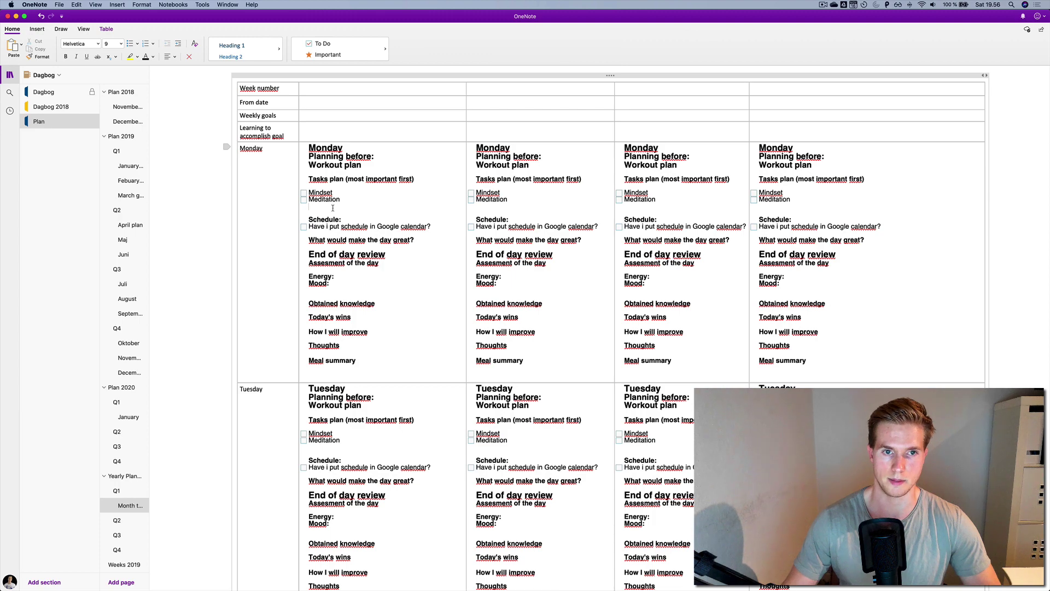
pyautogui.scroll(-1, 332, 208)
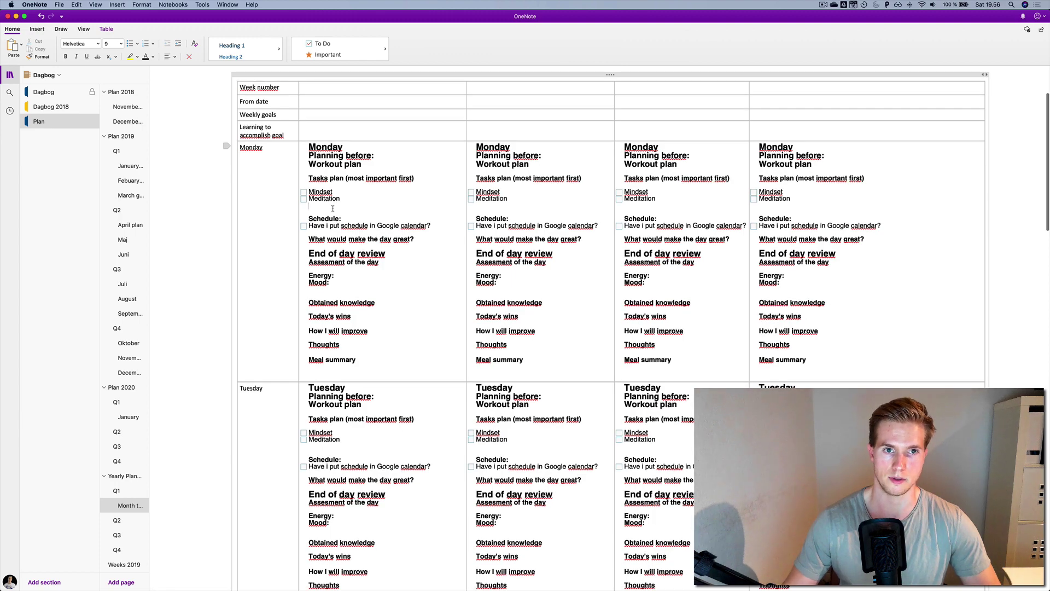
pyautogui.scroll(-3, 331, 208)
pyautogui.scroll(-2, 332, 213)
pyautogui.scroll(-2, 333, 219)
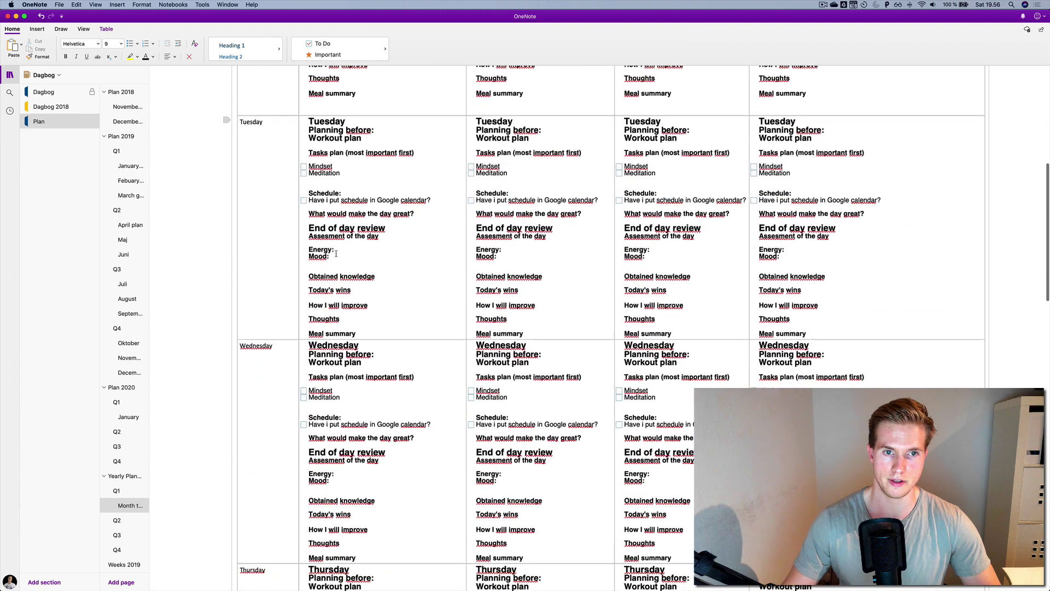
pyautogui.scroll(-1, 334, 224)
pyautogui.scroll(5, 334, 223)
pyautogui.scroll(-6, 332, 263)
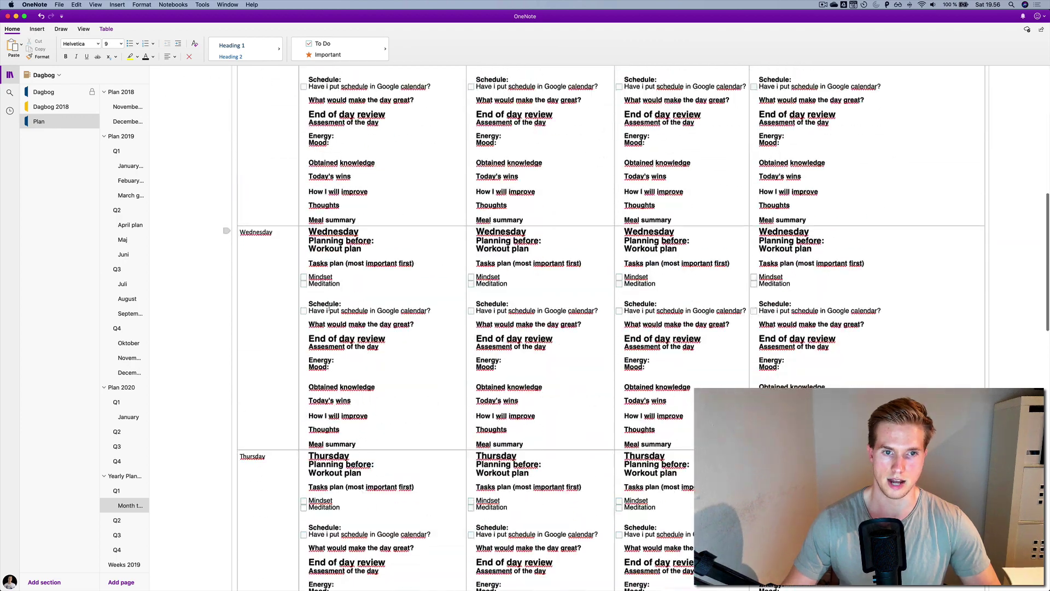
pyautogui.scroll(-8, 328, 308)
pyautogui.scroll(-5, 329, 308)
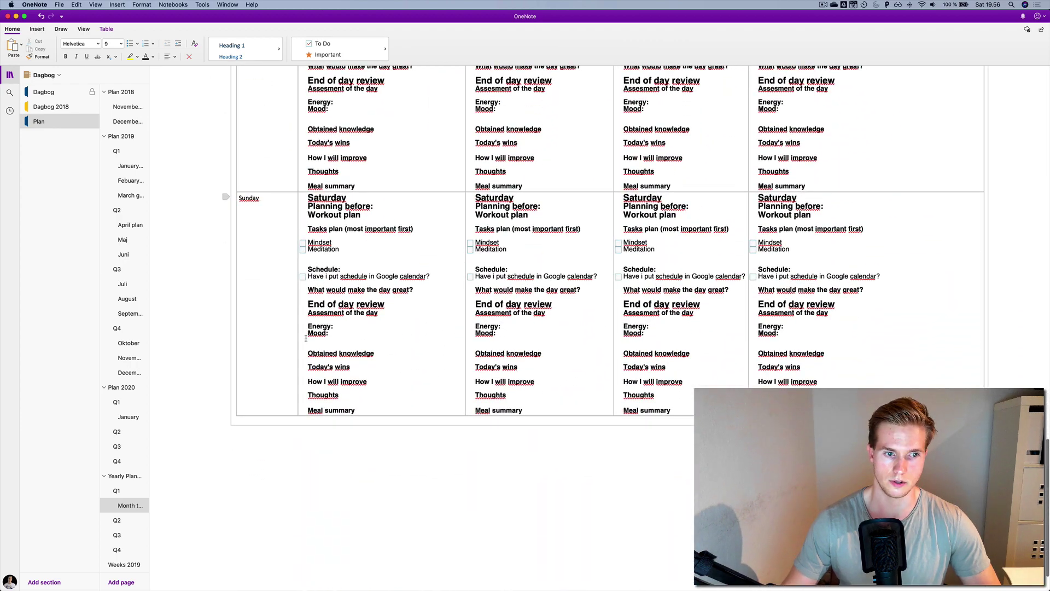
pyautogui.click(348, 228)
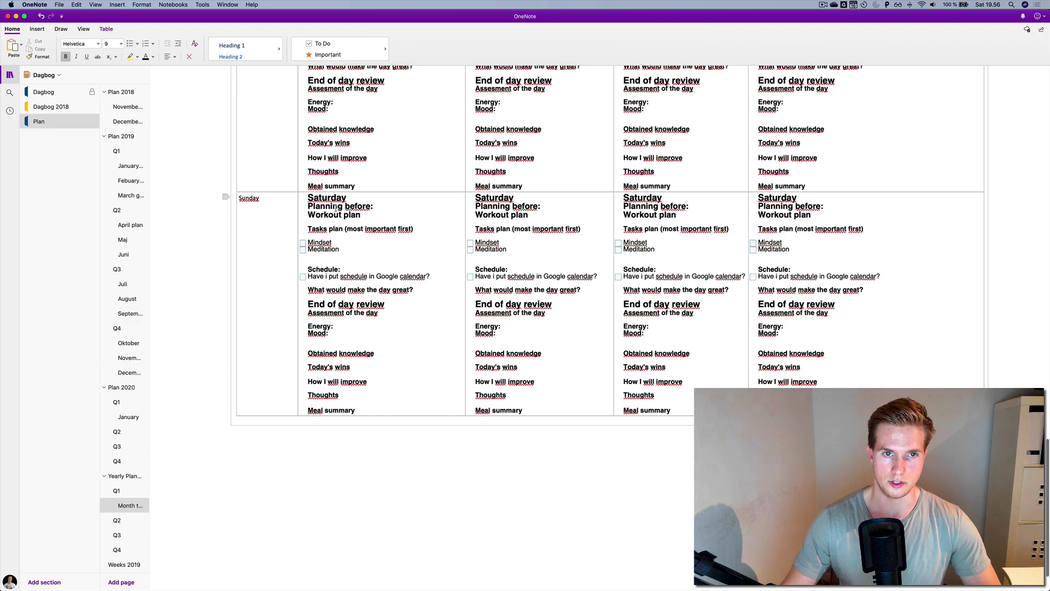
pyautogui.scroll(3, 349, 258)
pyautogui.scroll(2, 346, 235)
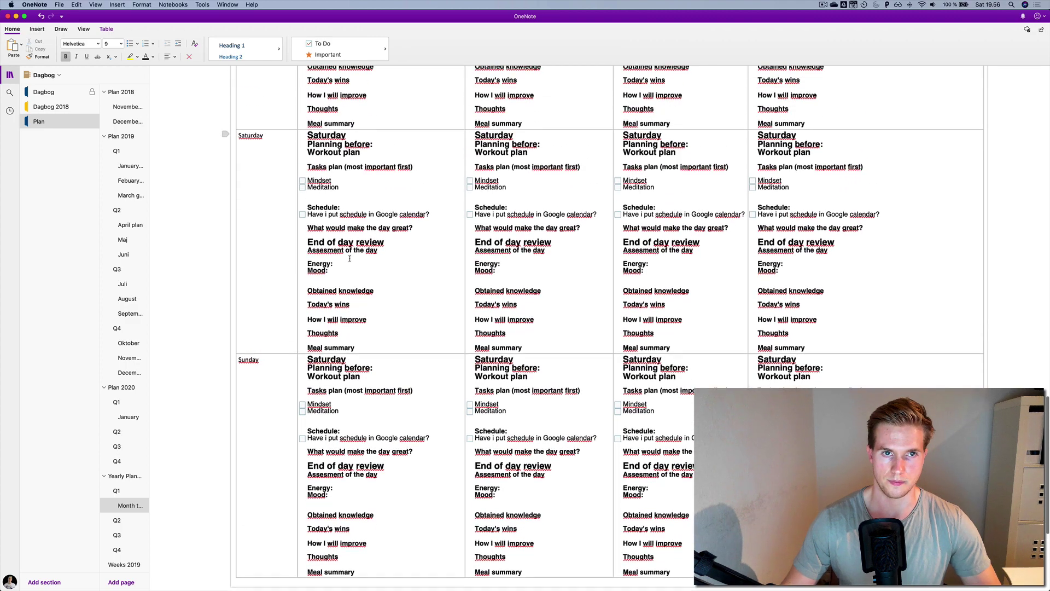
pyautogui.scroll(2, 343, 213)
pyautogui.scroll(3, 340, 190)
pyautogui.scroll(3, 335, 169)
pyautogui.scroll(8, 334, 174)
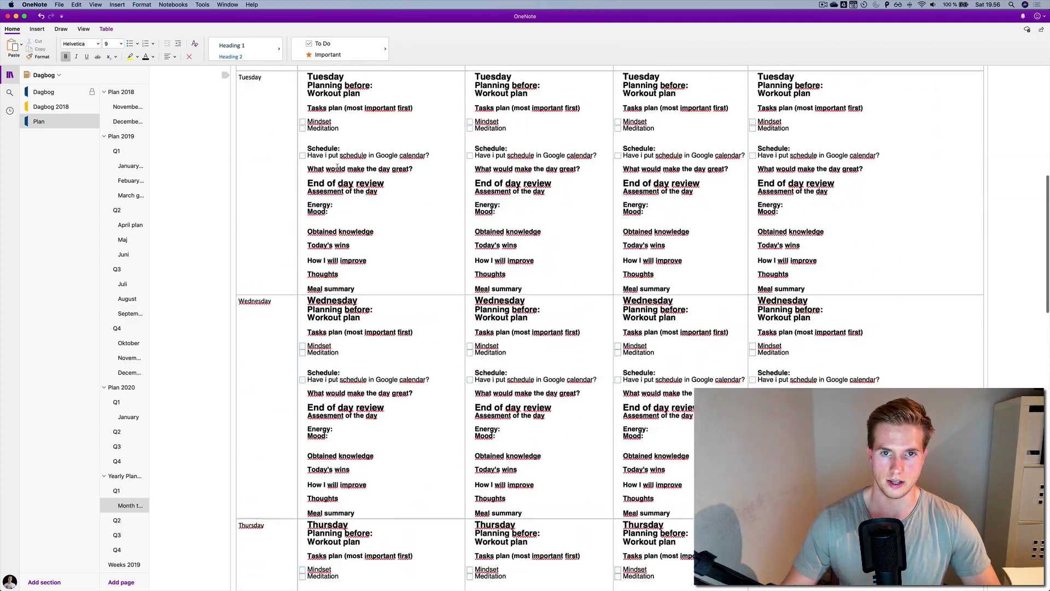
pyautogui.scroll(2, 332, 179)
pyautogui.scroll(5, 328, 184)
pyautogui.scroll(2, 328, 183)
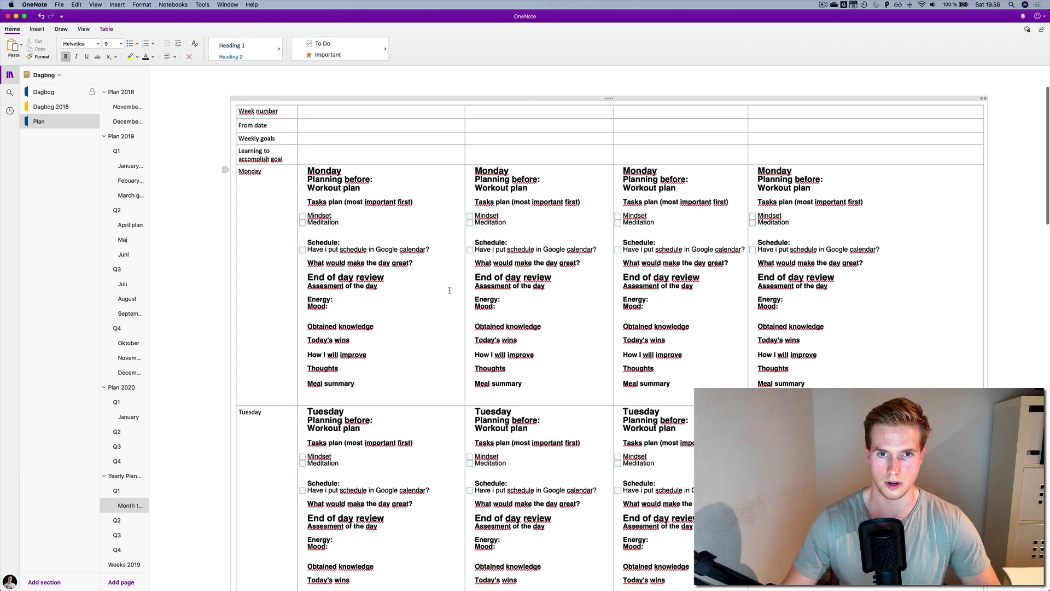
pyautogui.scroll(1, 472, 198)
pyautogui.click(514, 145)
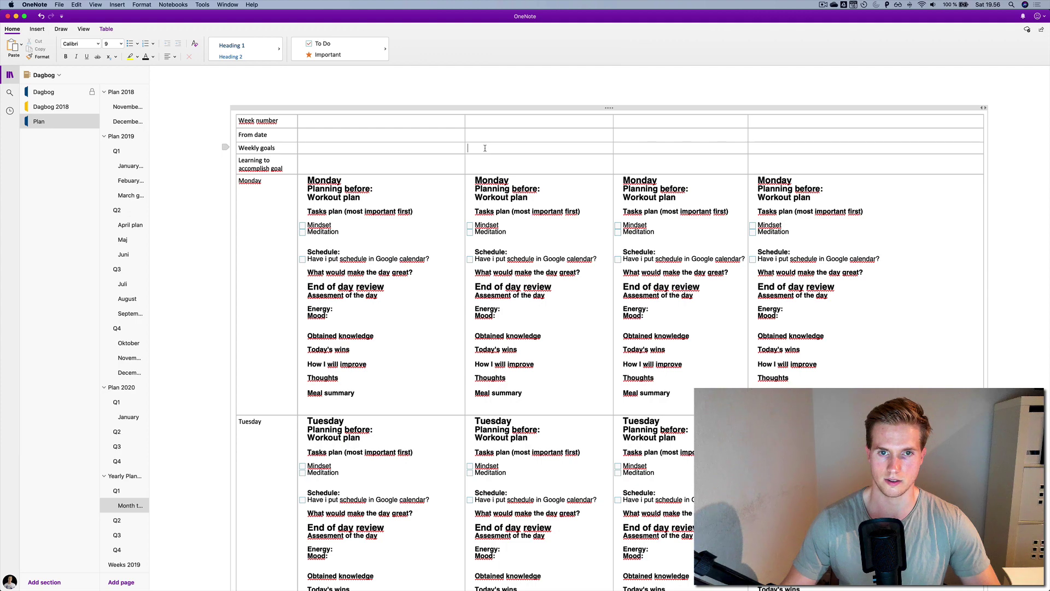
pyautogui.scroll(-1, 429, 368)
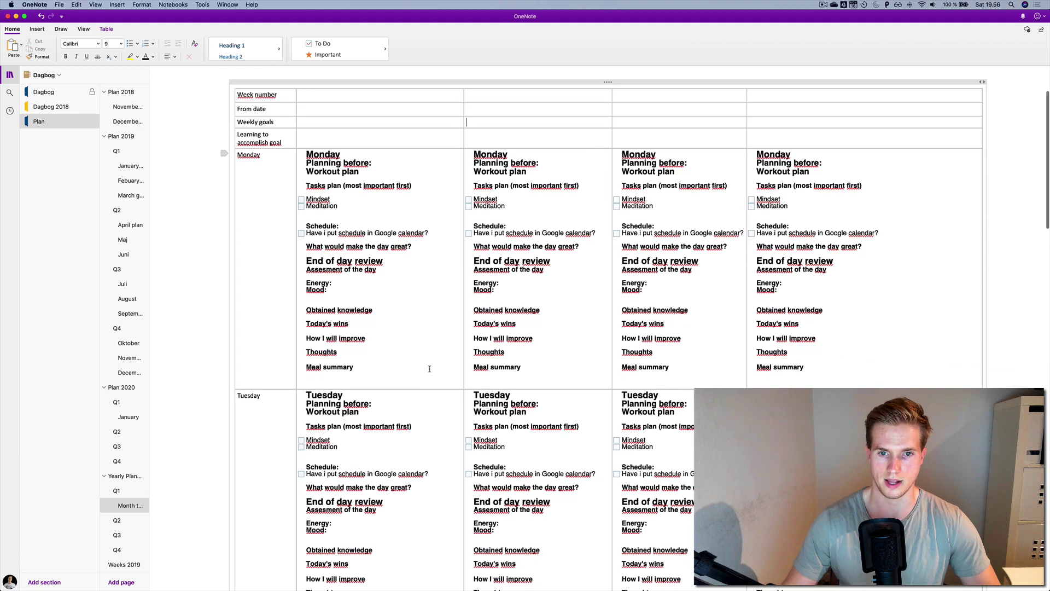
pyautogui.scroll(-1, 429, 368)
pyautogui.scroll(-2, 429, 369)
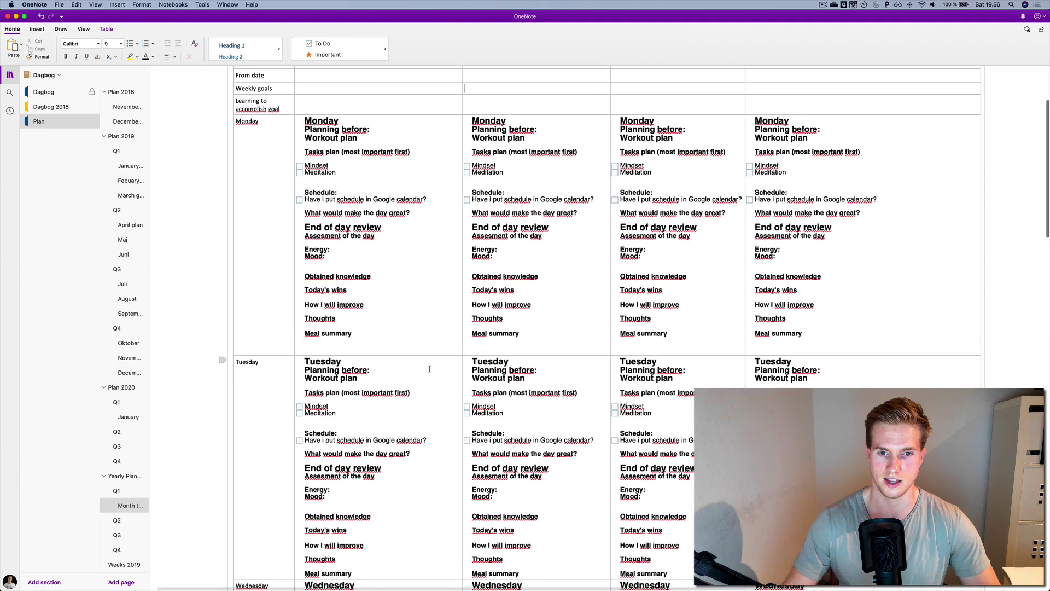
pyautogui.scroll(1, 429, 369)
pyautogui.scroll(1, 429, 368)
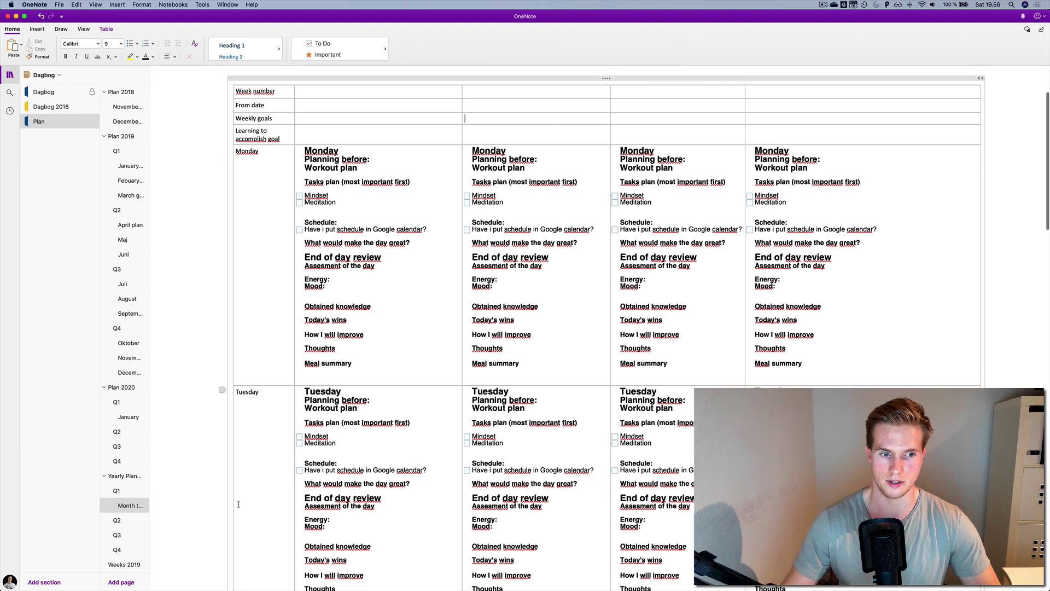
pyautogui.click(123, 476)
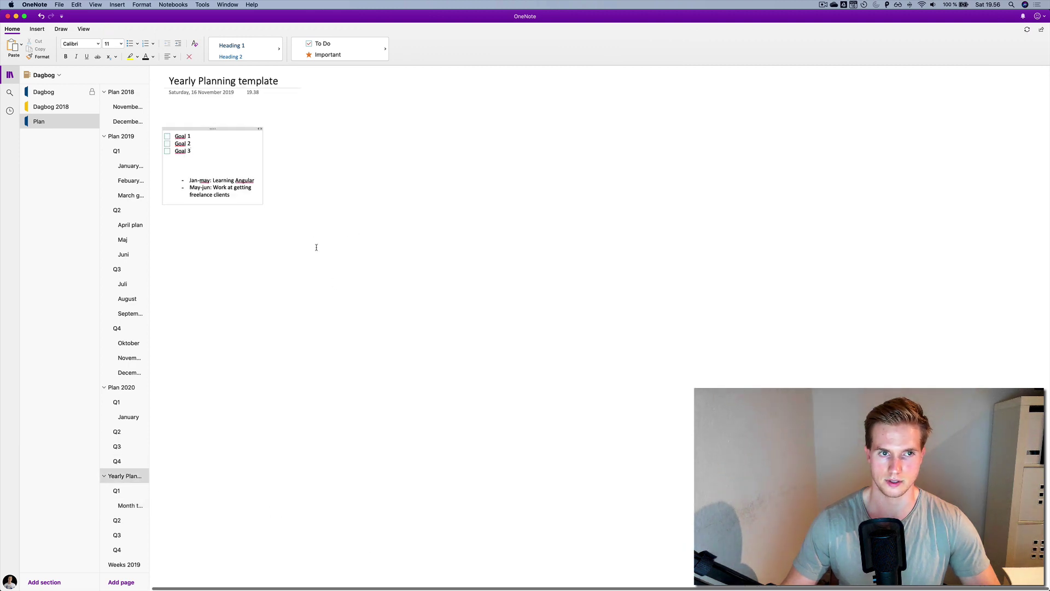
pyautogui.click(130, 505)
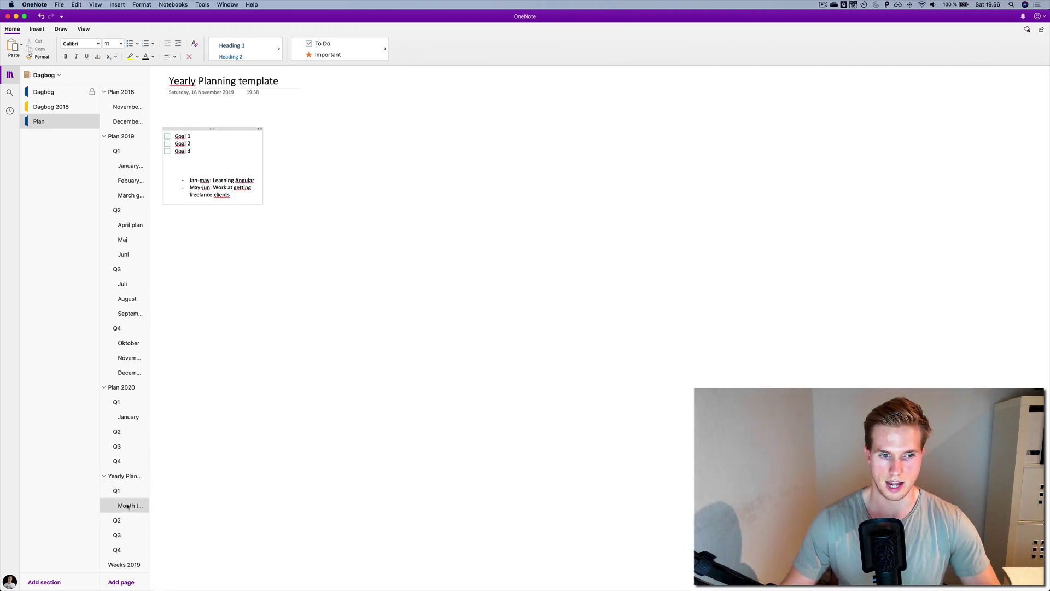
pyautogui.click(407, 346)
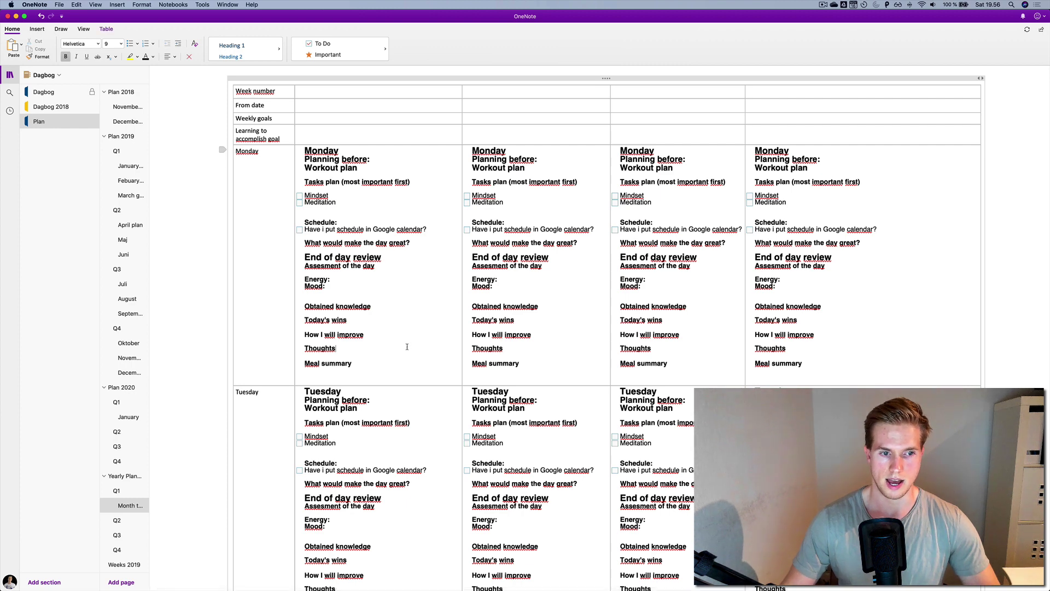
pyautogui.click(123, 476)
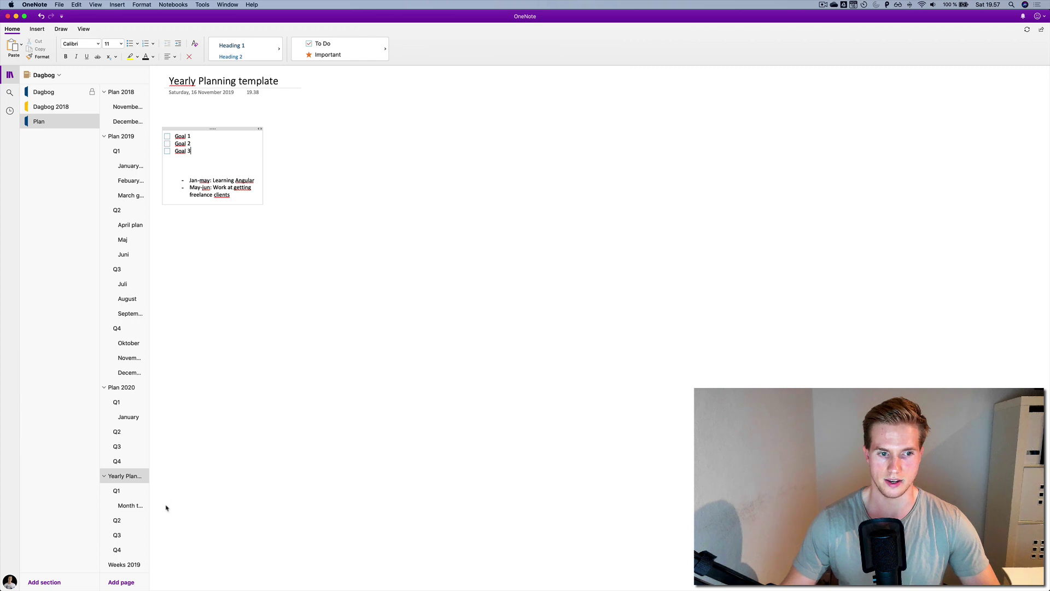
pyautogui.click(130, 506)
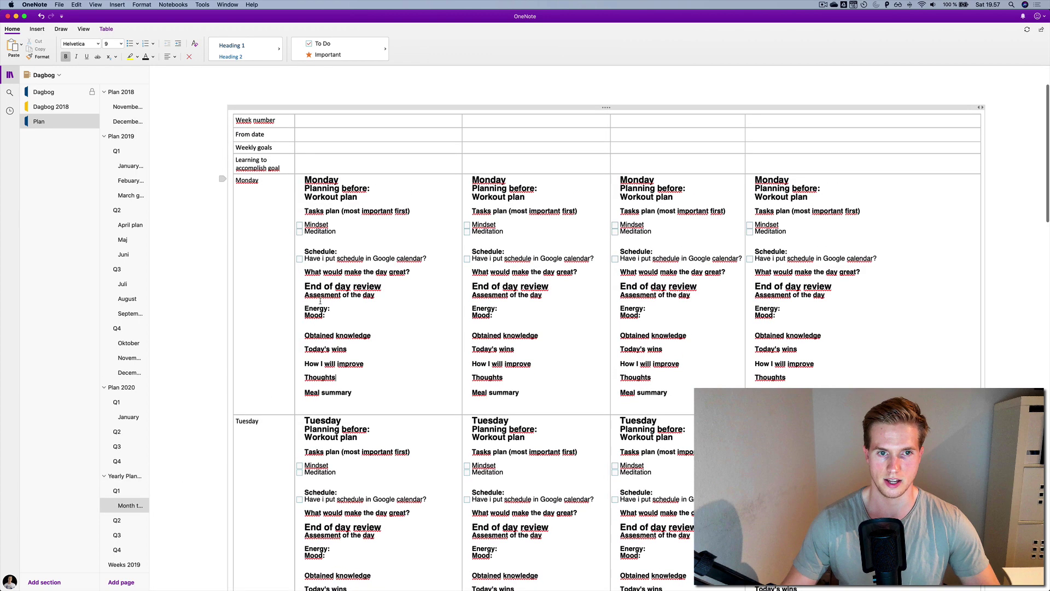